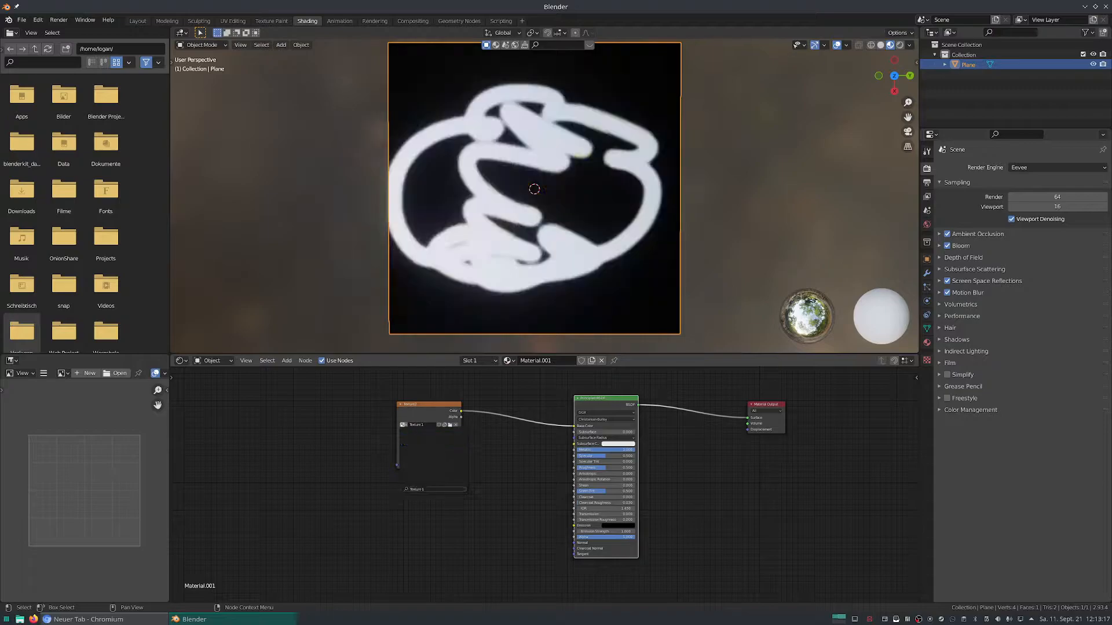
- Duplicate the Texture 1 image node below the original and assign the Texture2 image to the copy
{"action": "scroll", "coordinate": [520, 415], "scroll_direction": "up", "scroll_amount": 5}
{"action": "key", "text": "shift+d"}
{"action": "left_click", "coordinate": [408, 559]}
{"action": "middle_click_drag", "start_coordinate": [408, 559], "coordinate": [378, 535]}
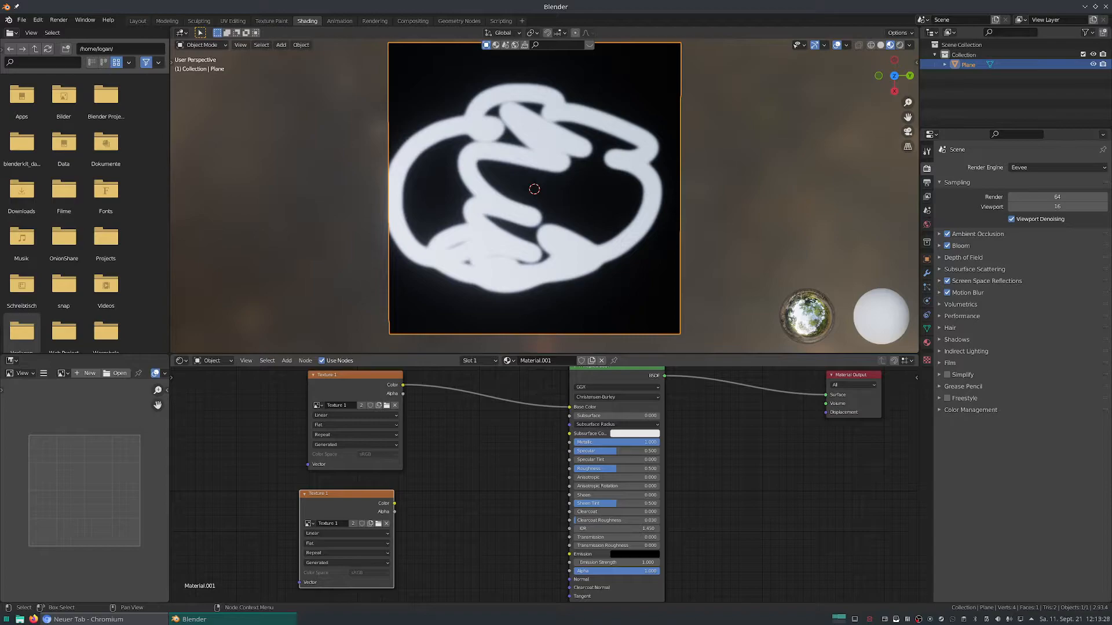
{"action": "left_click", "coordinate": [354, 394], "text": "ctrl+shift"}
{"action": "left_click", "coordinate": [348, 507], "text": "ctrl+shift"}
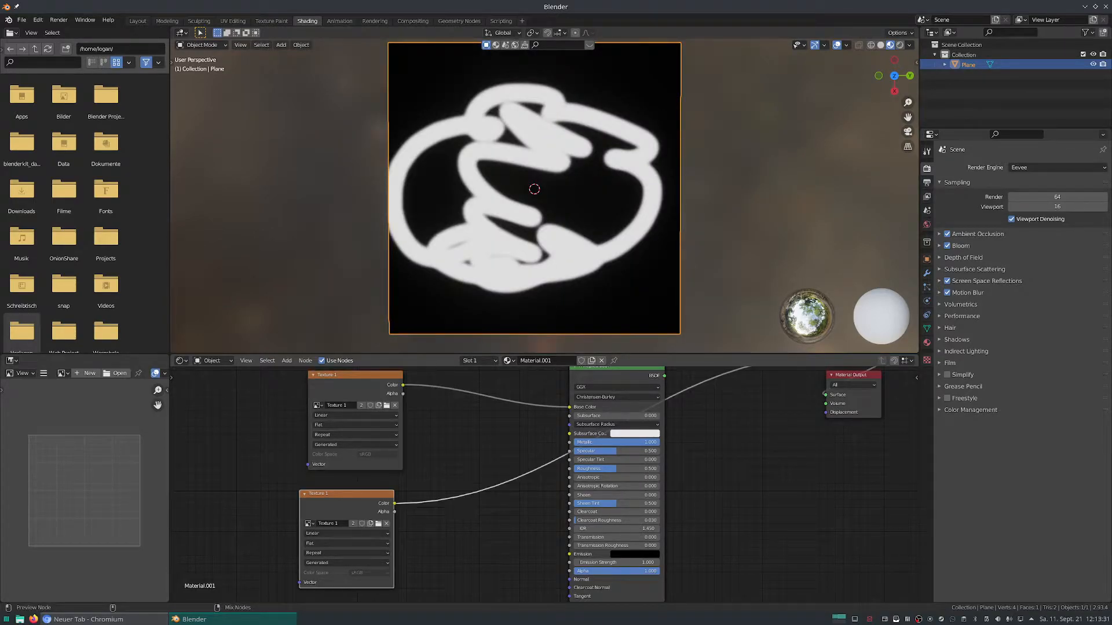
{"action": "left_click", "coordinate": [310, 523]}
{"action": "left_click", "coordinate": [327, 456]}
- Preview Texture 1 and Texture2 alternately on the plane and return to the Principled BSDF output
{"action": "left_click", "coordinate": [355, 394], "text": "ctrl+shift"}
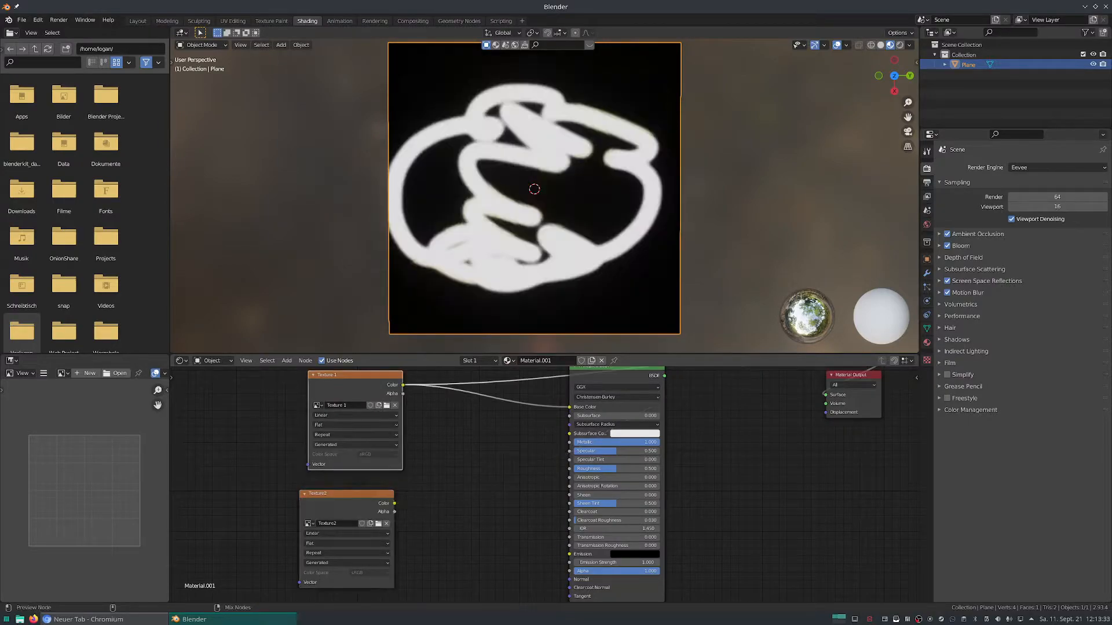
{"action": "left_click", "coordinate": [347, 507], "text": "ctrl+shift"}
{"action": "left_click", "coordinate": [354, 394], "text": "ctrl+shift"}
{"action": "left_click", "coordinate": [347, 508], "text": "ctrl+shift"}
{"action": "left_click", "coordinate": [354, 394], "text": "ctrl+shift"}
{"action": "middle_click_drag", "start_coordinate": [463, 451], "coordinate": [450, 486]}
{"action": "left_click", "coordinate": [602, 401], "text": "ctrl+shift"}
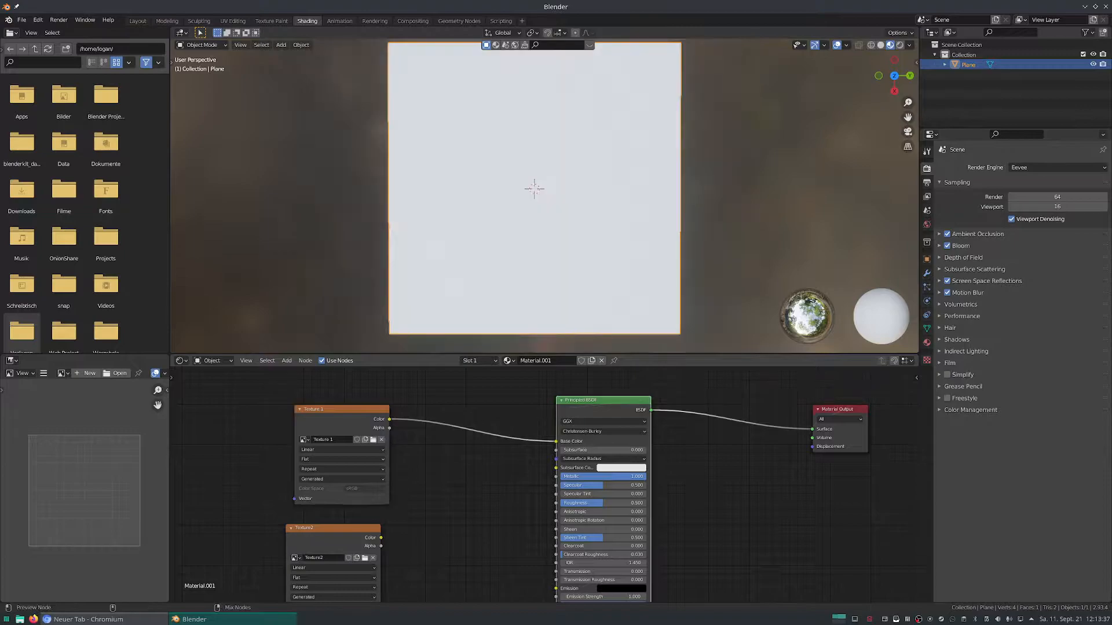
- Insert a MixRGB node between Texture 1 and the Principled BSDF's Base Color, and connect Texture2's Color to its Color2 input
{"action": "middle_click_drag", "start_coordinate": [521, 474], "coordinate": [530, 458]}
{"action": "left_click", "coordinate": [437, 449]}
{"action": "key", "text": "shift+a"}
{"action": "left_click", "coordinate": [437, 450]}
{"action": "type", "text": "mi"}
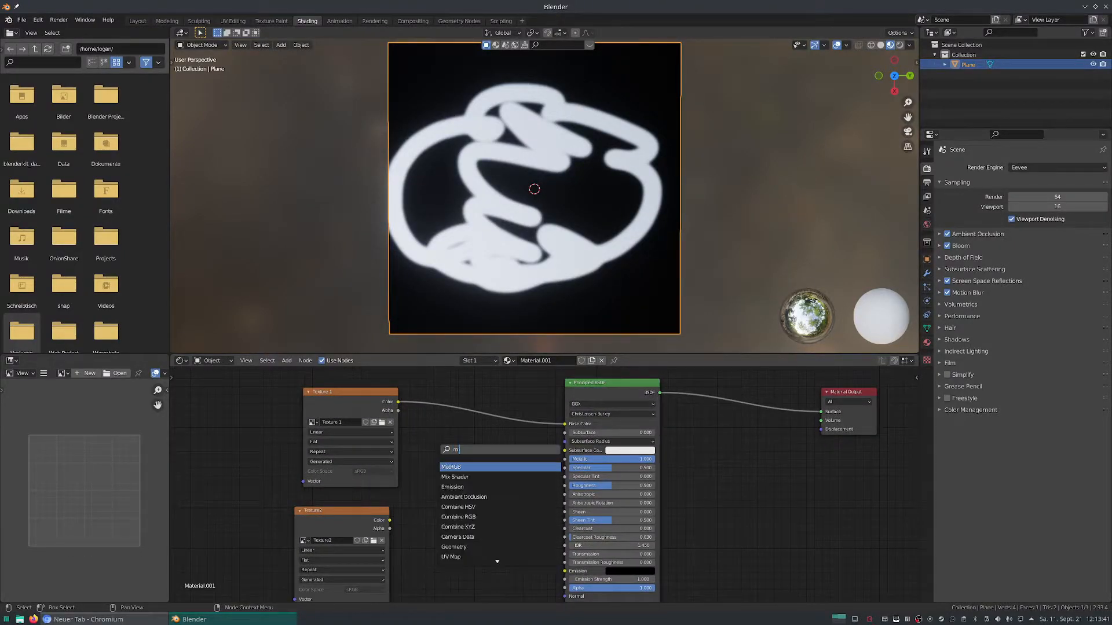
{"action": "left_click", "coordinate": [452, 487]}
{"action": "left_click", "coordinate": [464, 427]}
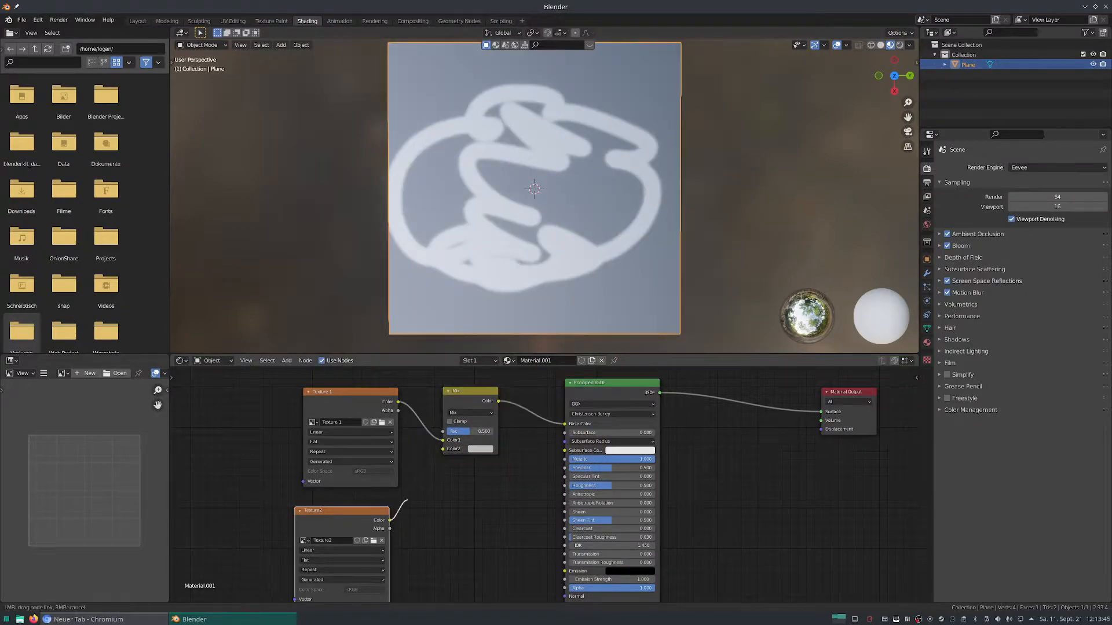
{"action": "left_click_drag", "start_coordinate": [400, 508], "coordinate": [443, 449]}
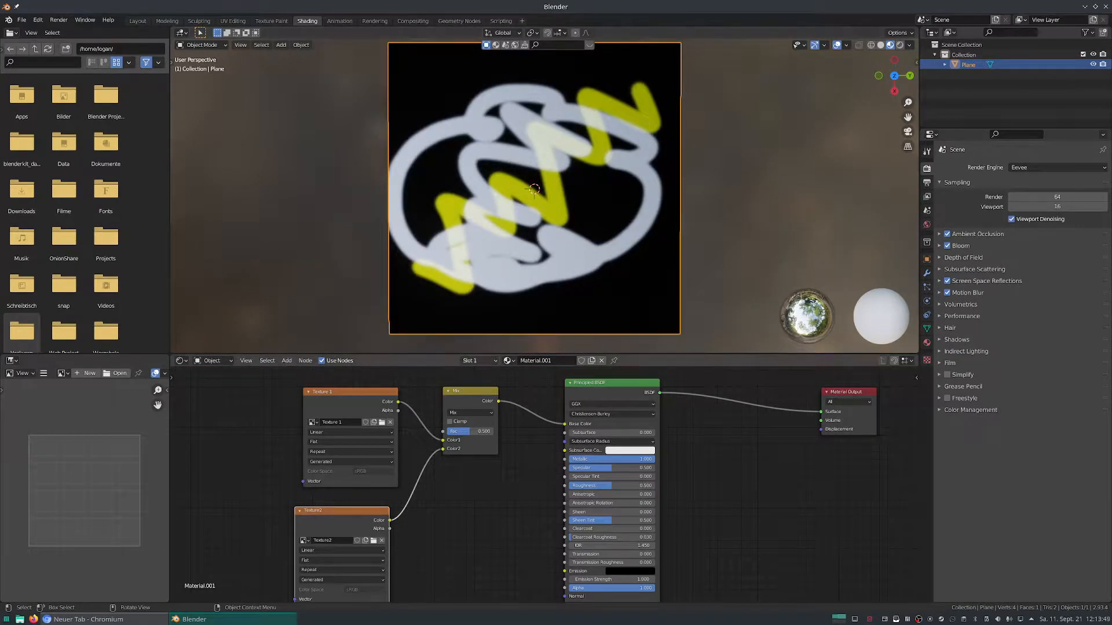
- Preview the texture nodes and the Mix node separately, returning to the Principled BSDF output
{"action": "left_click", "coordinate": [346, 520], "text": "ctrl+shift"}
{"action": "left_click", "coordinate": [349, 476], "text": "ctrl+shift"}
{"action": "left_click", "coordinate": [346, 520], "text": "ctrl+shift"}
{"action": "left_click", "coordinate": [470, 400], "text": "ctrl+shift"}
{"action": "left_click", "coordinate": [607, 392], "text": "ctrl+shift"}
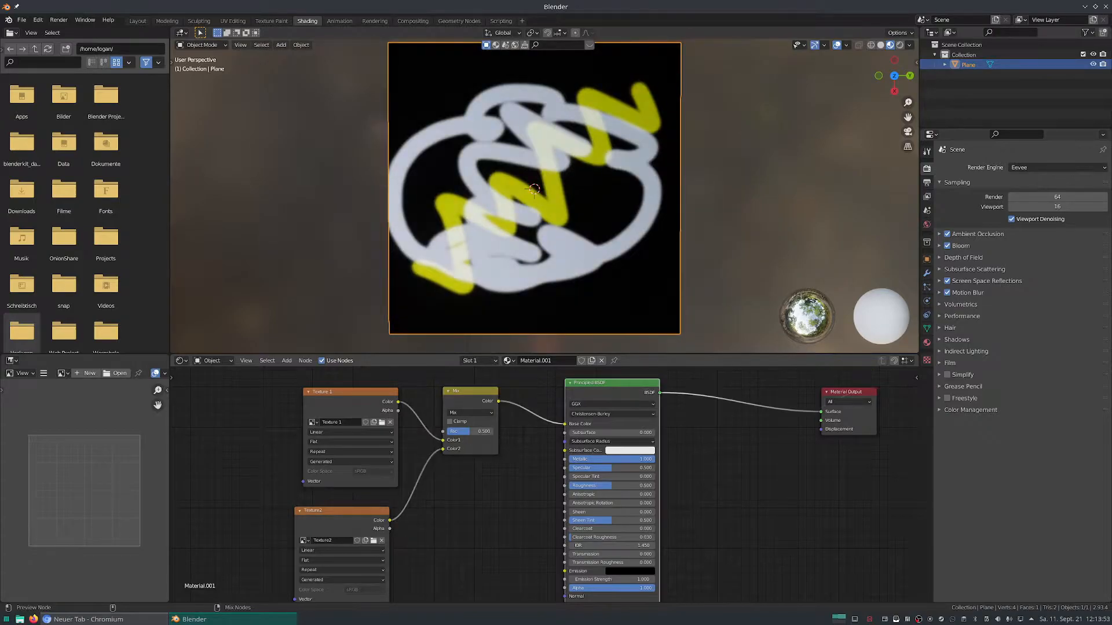
- Move the two texture nodes farther from the Mix node and apart from each other to make room between them
{"action": "left_click", "coordinate": [347, 408]}
{"action": "left_click_drag", "start_coordinate": [347, 399], "coordinate": [306, 393]}
{"action": "left_click_drag", "start_coordinate": [341, 515], "coordinate": [310, 514]}
{"action": "mouse_move", "coordinate": [382, 486]}
{"action": "middle_mouse_down"}
{"action": "mouse_move", "coordinate": [377, 478]}
{"action": "mouse_move", "coordinate": [390, 488]}
{"action": "middle_mouse_up"}
{"action": "left_click", "coordinate": [325, 401]}
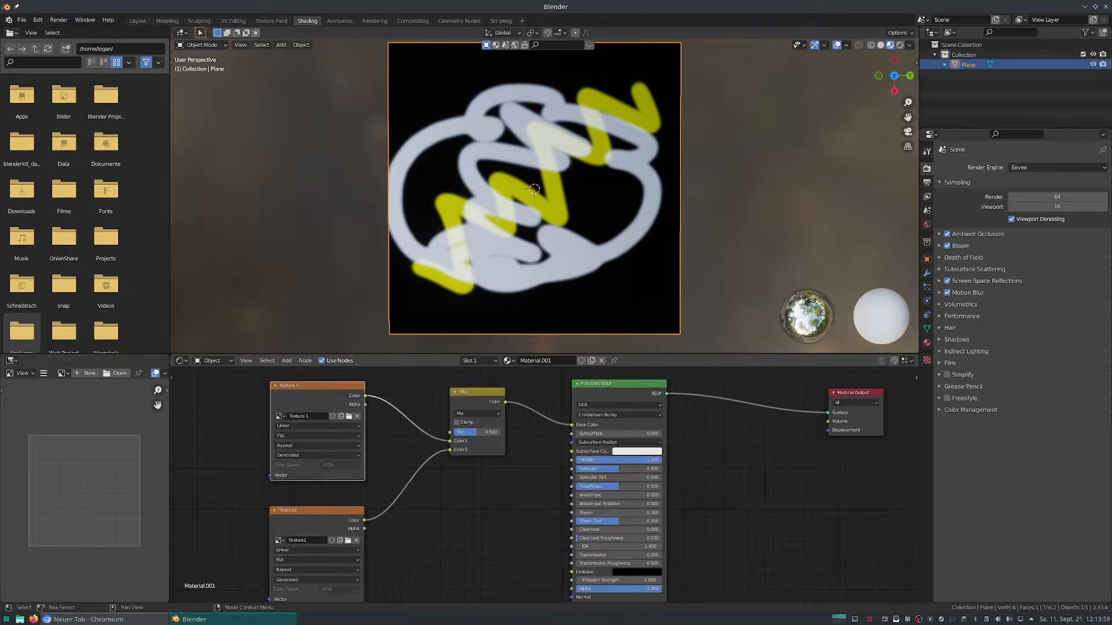
{"action": "scroll", "coordinate": [409, 420], "scroll_direction": "down", "scroll_amount": 5}
{"action": "middle_click_drag", "start_coordinate": [409, 419], "coordinate": [452, 456]}
{"action": "left_click_drag", "start_coordinate": [391, 444], "coordinate": [376, 394]}
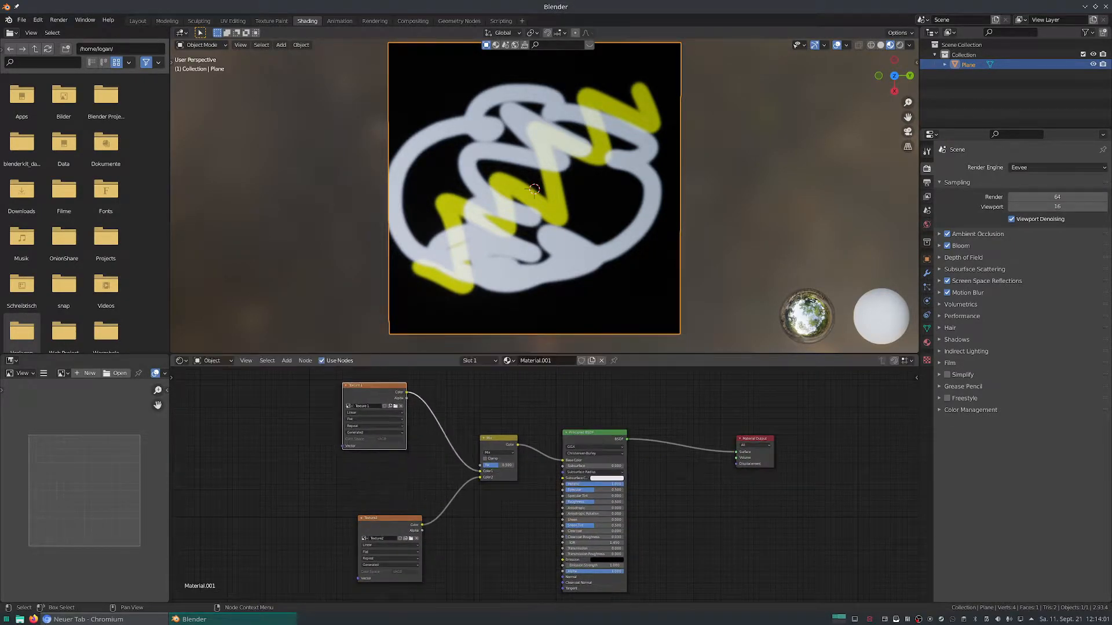
{"action": "left_click_drag", "start_coordinate": [389, 520], "coordinate": [291, 551]}
- Add a ColorRamp node, feeding Texture2's Color into its Fac and its Color output into the Mix node's Fac
{"action": "left_click", "coordinate": [369, 496]}
{"action": "key", "text": "shift+a"}
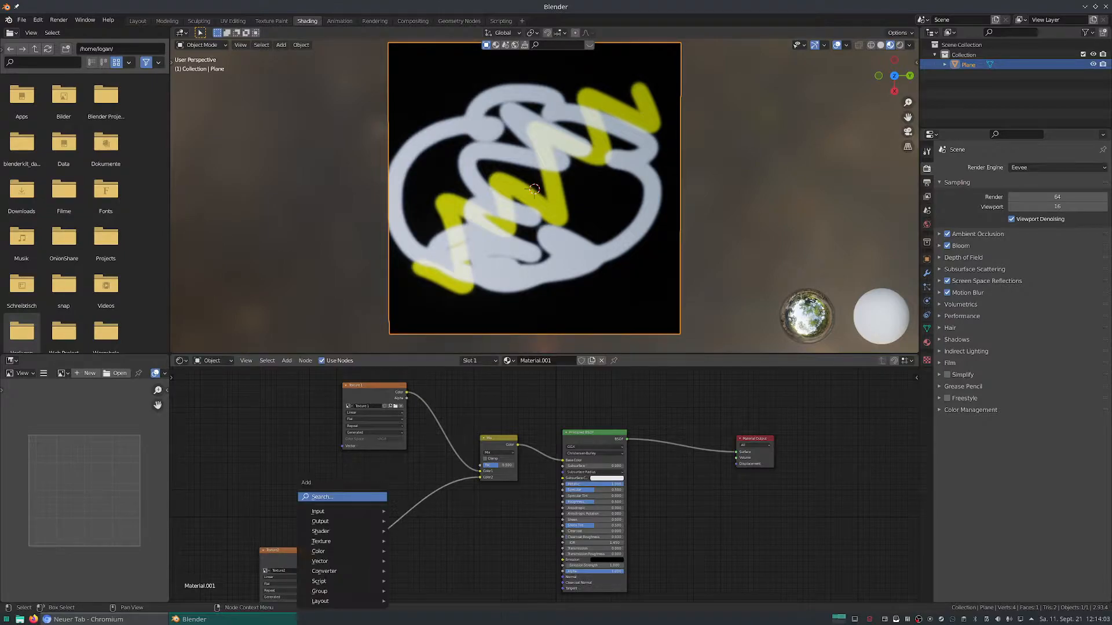
{"action": "left_click", "coordinate": [370, 496]}
{"action": "type", "text": "col"}
{"action": "key", "text": "Return"}
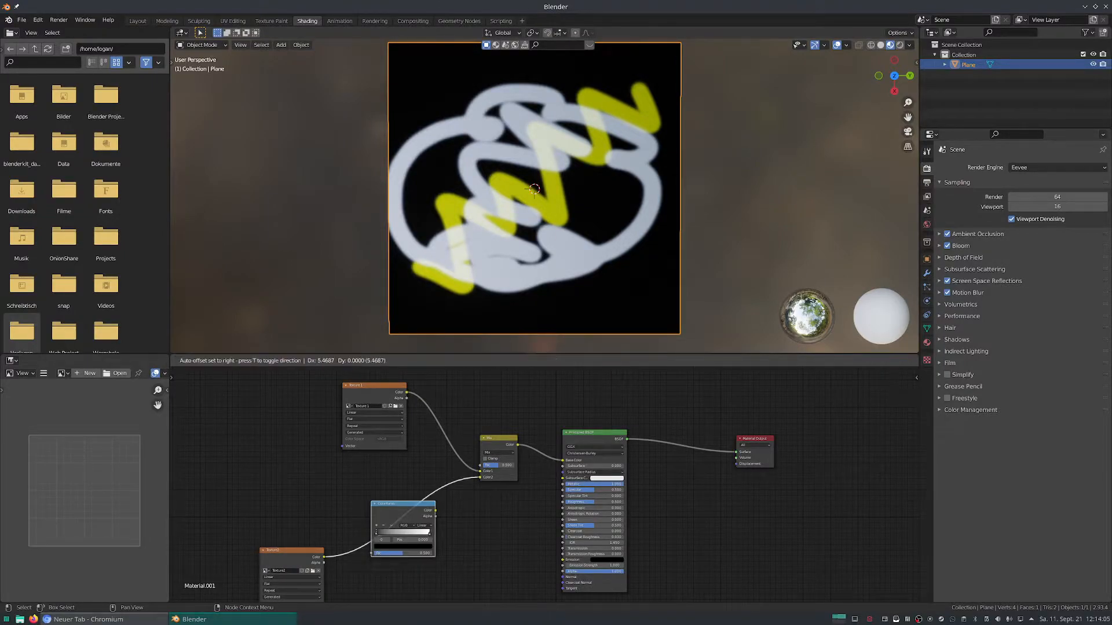
{"action": "left_click", "coordinate": [296, 458]}
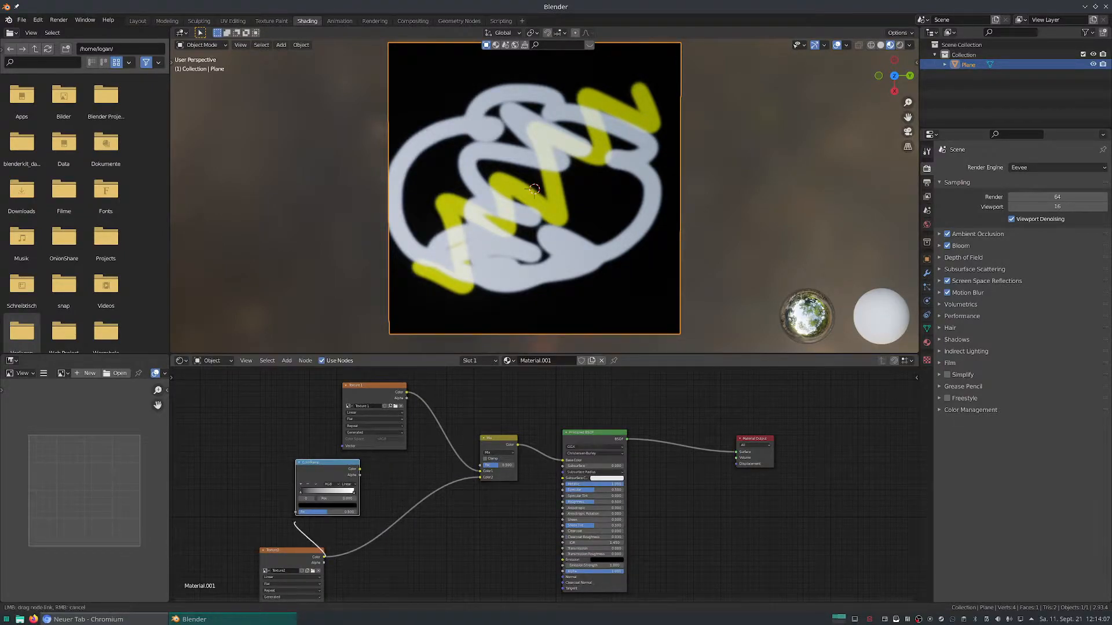
{"action": "left_click_drag", "start_coordinate": [294, 513], "coordinate": [296, 512]}
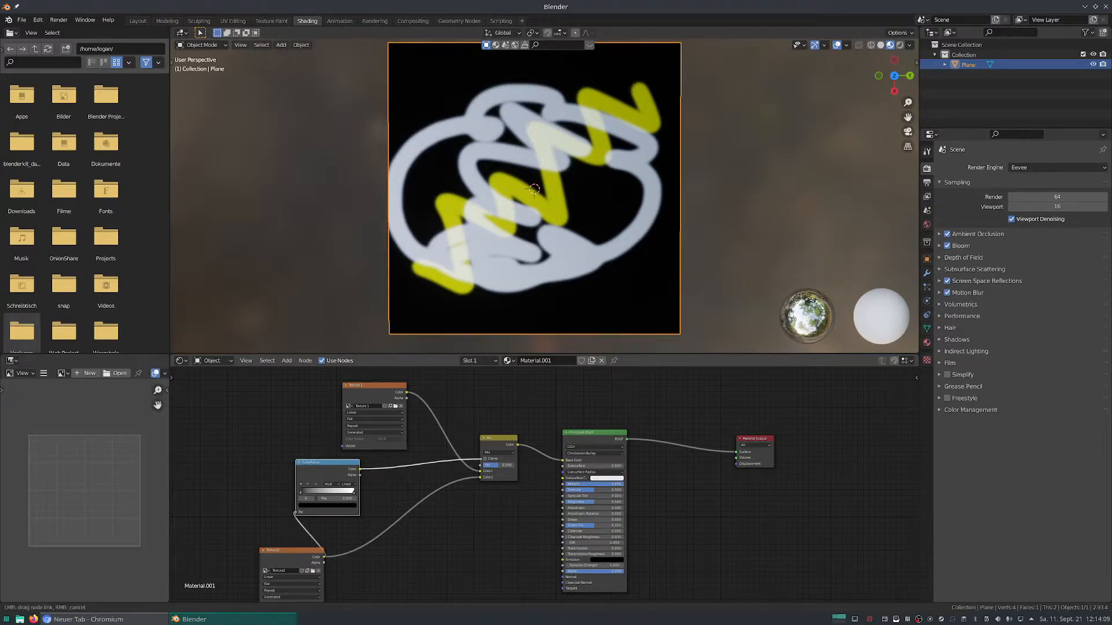
{"action": "left_click_drag", "start_coordinate": [479, 459], "coordinate": [483, 465]}
{"action": "scroll", "coordinate": [504, 463], "scroll_direction": "up", "scroll_amount": 3}
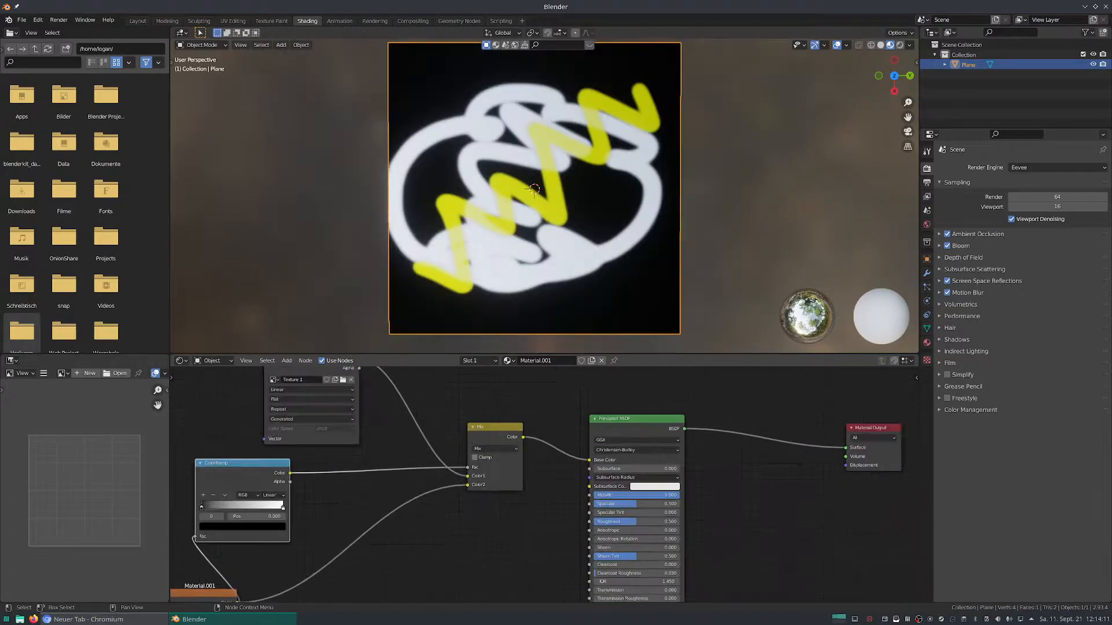
- Sharpen the ColorRamp mask by moving the black stop toward the middle and the white stop to position 0.673
{"action": "left_click_drag", "start_coordinate": [209, 463], "coordinate": [290, 451]}
{"action": "left_click_drag", "start_coordinate": [204, 506], "coordinate": [271, 506]}
{"action": "left_click", "coordinate": [308, 505]}
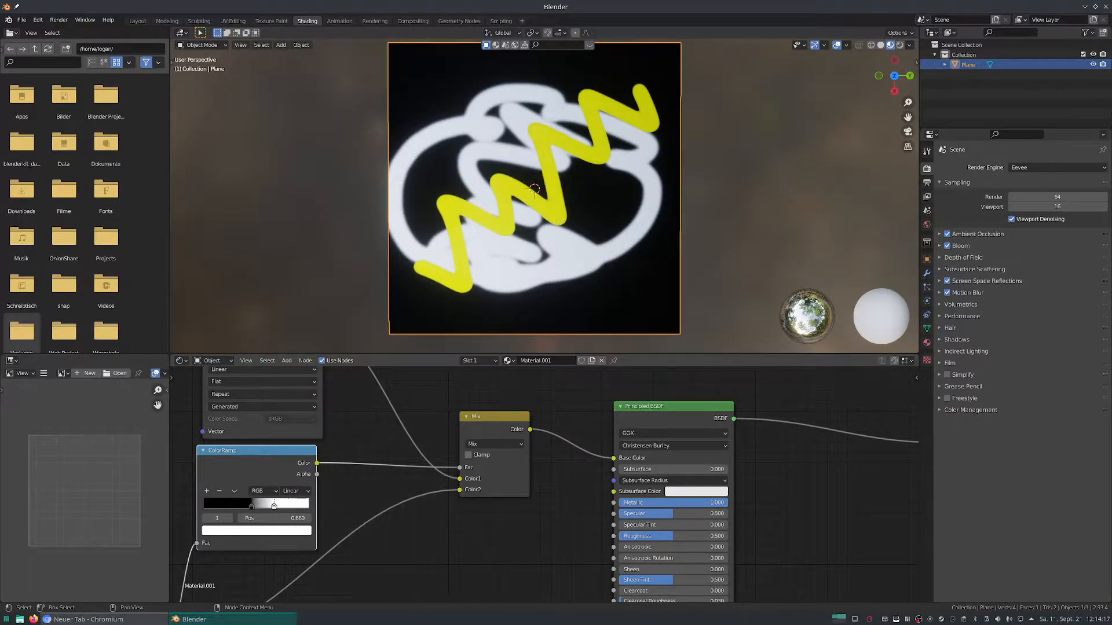
{"action": "scroll", "coordinate": [534, 190], "scroll_direction": "up", "scroll_amount": 8}
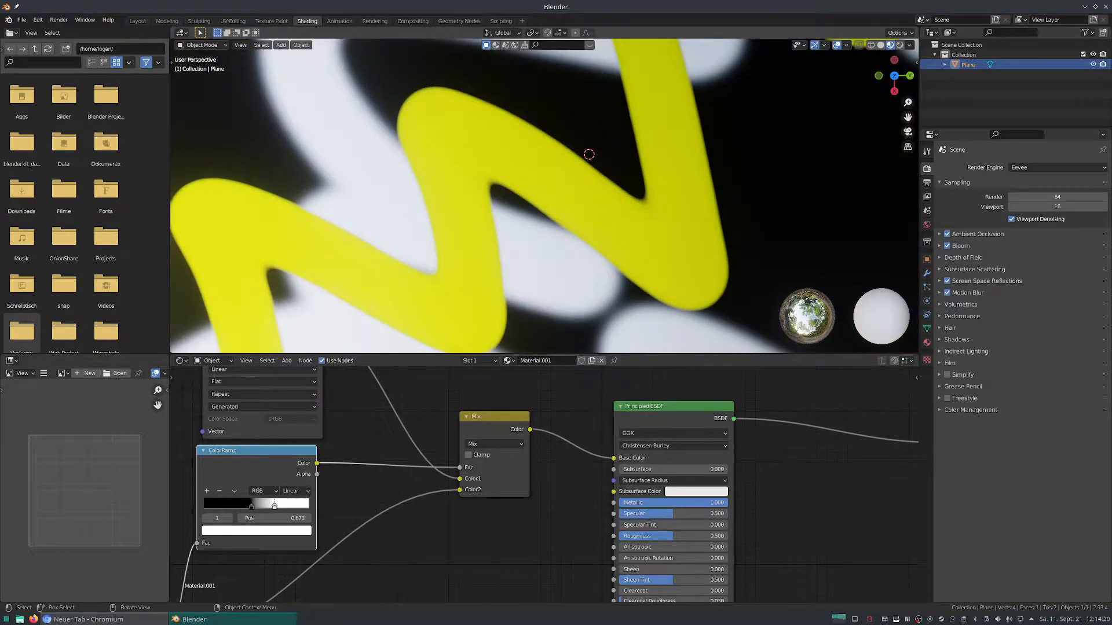
{"action": "scroll", "coordinate": [589, 154], "scroll_direction": "down", "scroll_amount": 8}
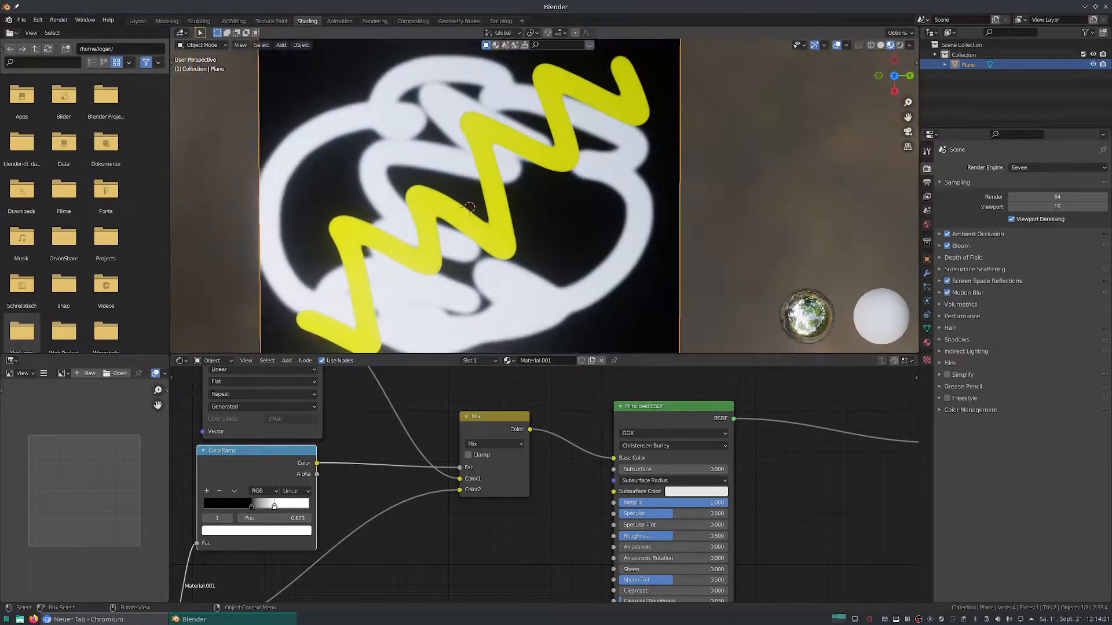
{"action": "scroll", "coordinate": [470, 207], "scroll_direction": "down", "scroll_amount": 3}
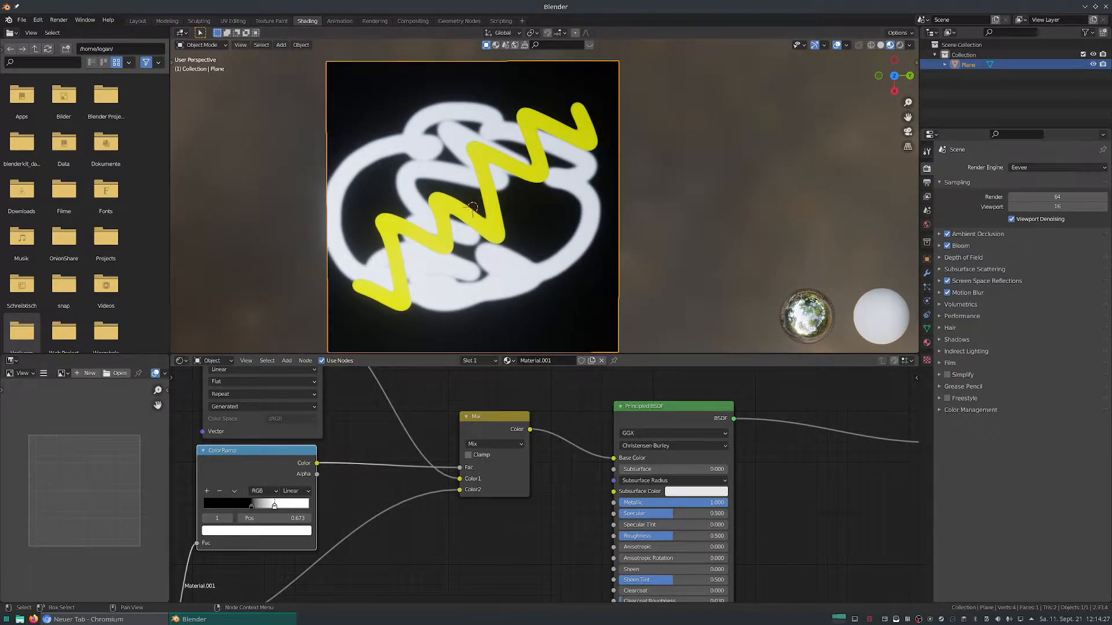
- Try to drive the Principled BSDF's Roughness with the ColorRamp's Color output, and remove the link again
{"action": "left_click", "coordinate": [495, 444]}
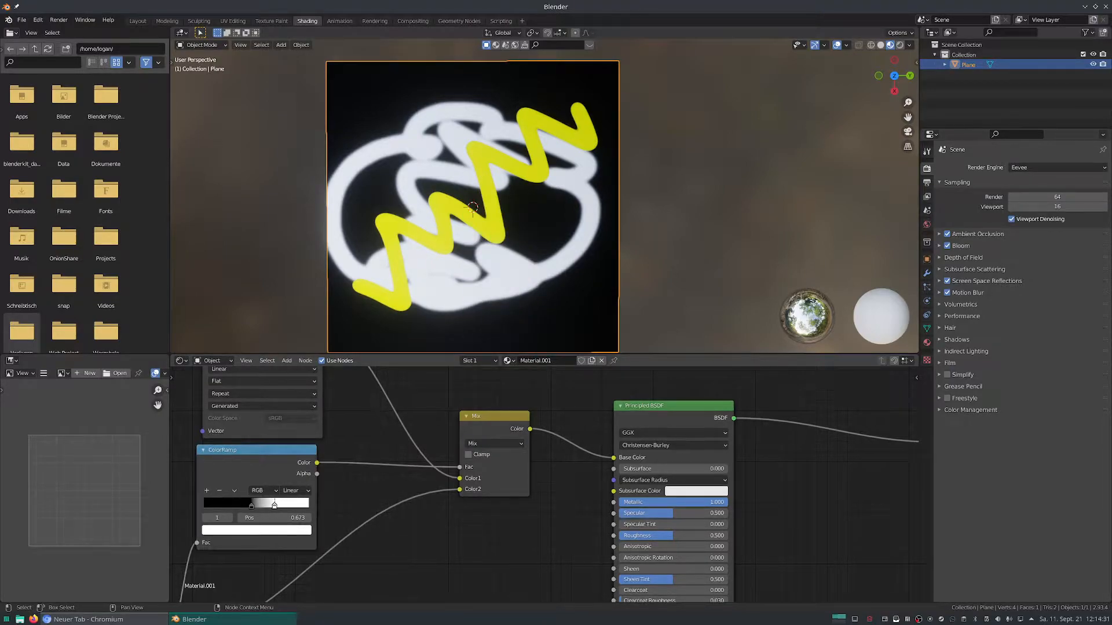
{"action": "scroll", "coordinate": [550, 397], "scroll_direction": "down", "scroll_amount": 2}
{"action": "middle_click_drag", "start_coordinate": [551, 396], "coordinate": [534, 432]}
{"action": "left_click_drag", "start_coordinate": [353, 468], "coordinate": [355, 470]}
{"action": "middle_click_drag", "start_coordinate": [428, 301], "coordinate": [473, 341]}
{"action": "left_click_drag", "start_coordinate": [355, 469], "coordinate": [341, 478]}
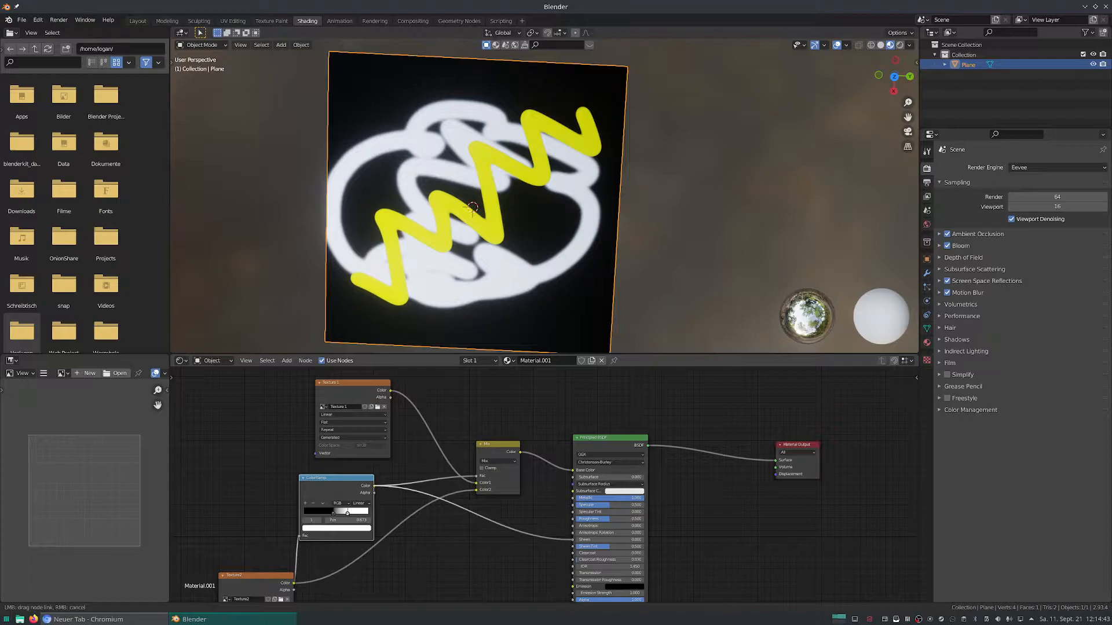
{"action": "left_click_drag", "start_coordinate": [571, 526], "coordinate": [573, 518]}
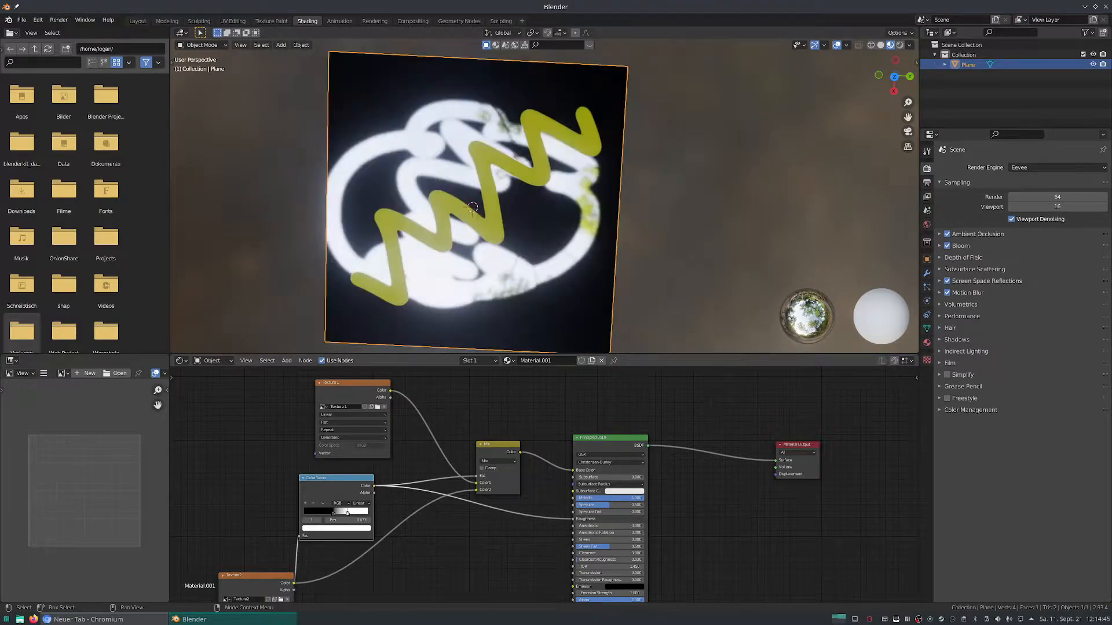
{"action": "mouse_move", "coordinate": [480, 272]}
{"action": "middle_mouse_down"}
{"action": "mouse_move", "coordinate": [455, 217]}
{"action": "mouse_move", "coordinate": [479, 200]}
{"action": "mouse_move", "coordinate": [505, 223]}
{"action": "mouse_move", "coordinate": [501, 252]}
{"action": "mouse_move", "coordinate": [474, 186]}
{"action": "mouse_move", "coordinate": [481, 206]}
{"action": "mouse_move", "coordinate": [493, 181]}
{"action": "mouse_move", "coordinate": [494, 209]}
{"action": "mouse_move", "coordinate": [500, 173]}
{"action": "mouse_move", "coordinate": [498, 226]}
{"action": "mouse_move", "coordinate": [472, 261]}
{"action": "middle_mouse_up"}
{"action": "left_click", "coordinate": [608, 438]}
{"action": "left_click_drag", "start_coordinate": [573, 519], "coordinate": [560, 519]}
- Disconnect the Mix node from the Principled BSDF and link Texture 1's Color directly to Base Color
{"action": "left_click_drag", "start_coordinate": [397, 482], "coordinate": [352, 496]}
{"action": "left_click_drag", "start_coordinate": [497, 446], "coordinate": [485, 496]}
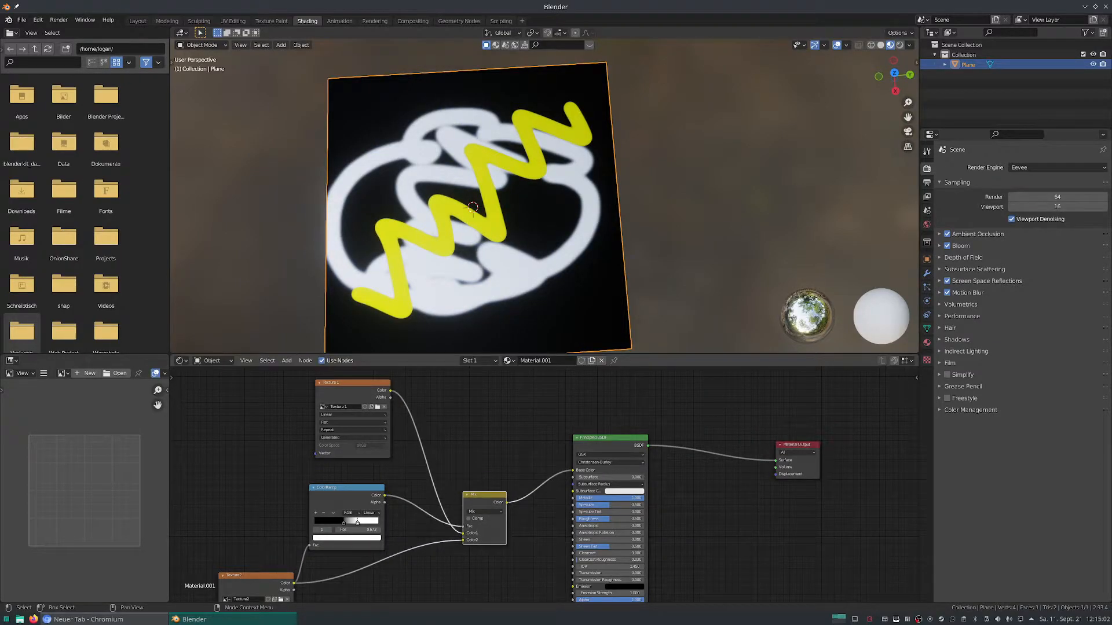
{"action": "left_click_drag", "start_coordinate": [572, 470], "coordinate": [553, 470]}
{"action": "mouse_move", "coordinate": [390, 391]}
{"action": "left_mouse_down"}
{"action": "mouse_move", "coordinate": [572, 470]}
{"action": "mouse_move", "coordinate": [587, 386]}
{"action": "left_mouse_up"}
{"action": "left_click_drag", "start_coordinate": [344, 488], "coordinate": [415, 576]}
- Add a Mix Shader node and insert it between the Principled BSDF and the Material Output
{"action": "middle_click_drag", "start_coordinate": [415, 576], "coordinate": [309, 567]}
{"action": "left_click", "coordinate": [308, 567], "text": "shift"}
{"action": "key", "text": "shift+a"}
{"action": "type", "text": "mix"}
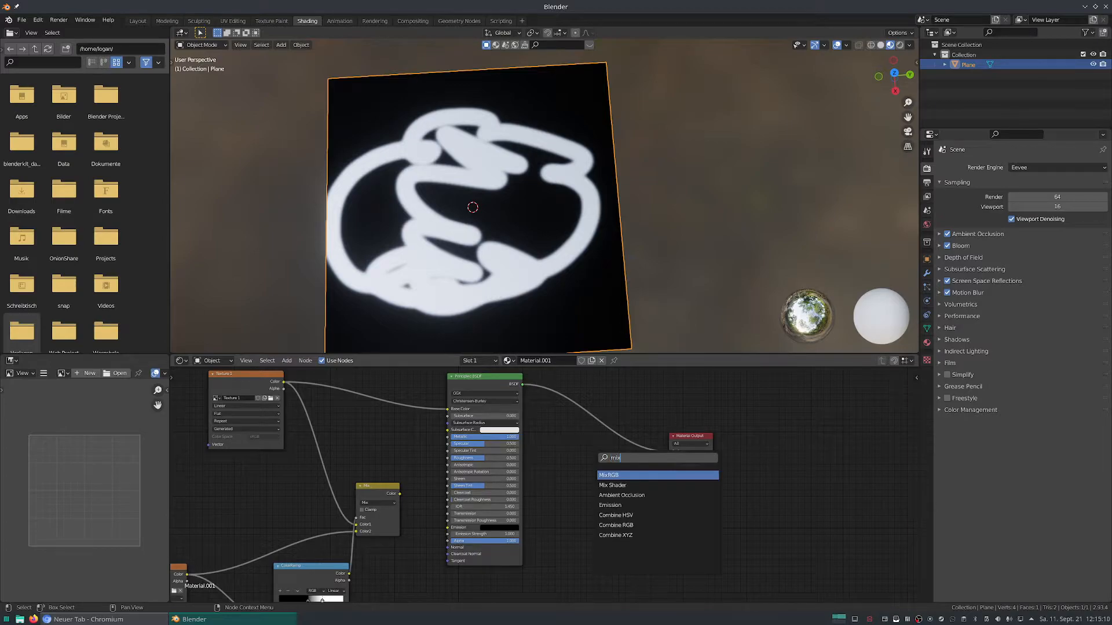
{"action": "key", "text": "Return"}
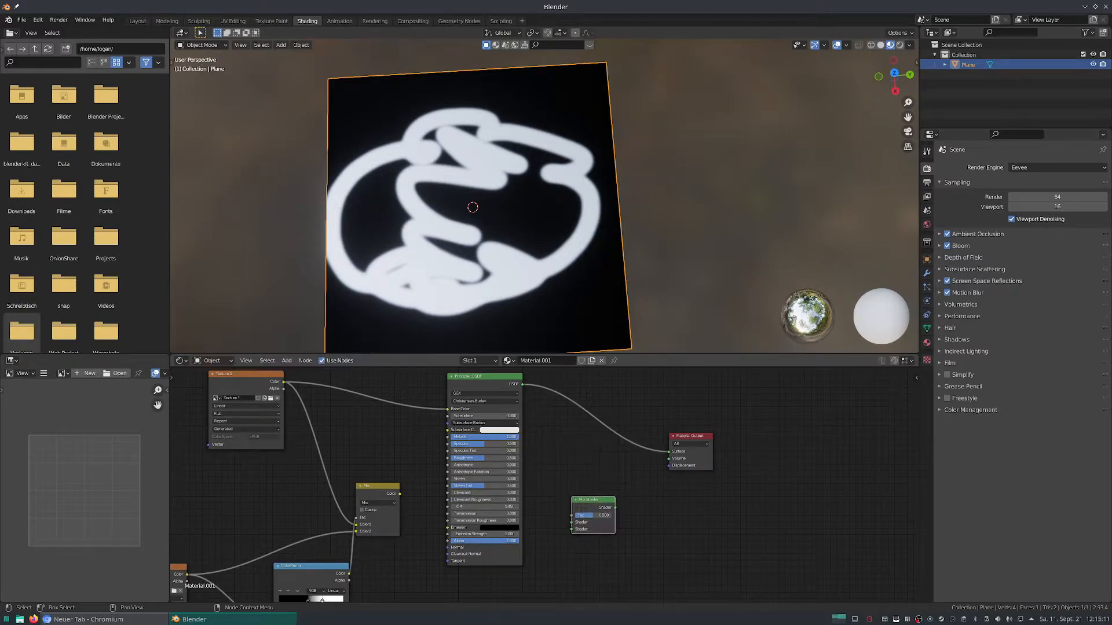
{"action": "left_click_drag", "start_coordinate": [596, 507], "coordinate": [603, 426]}
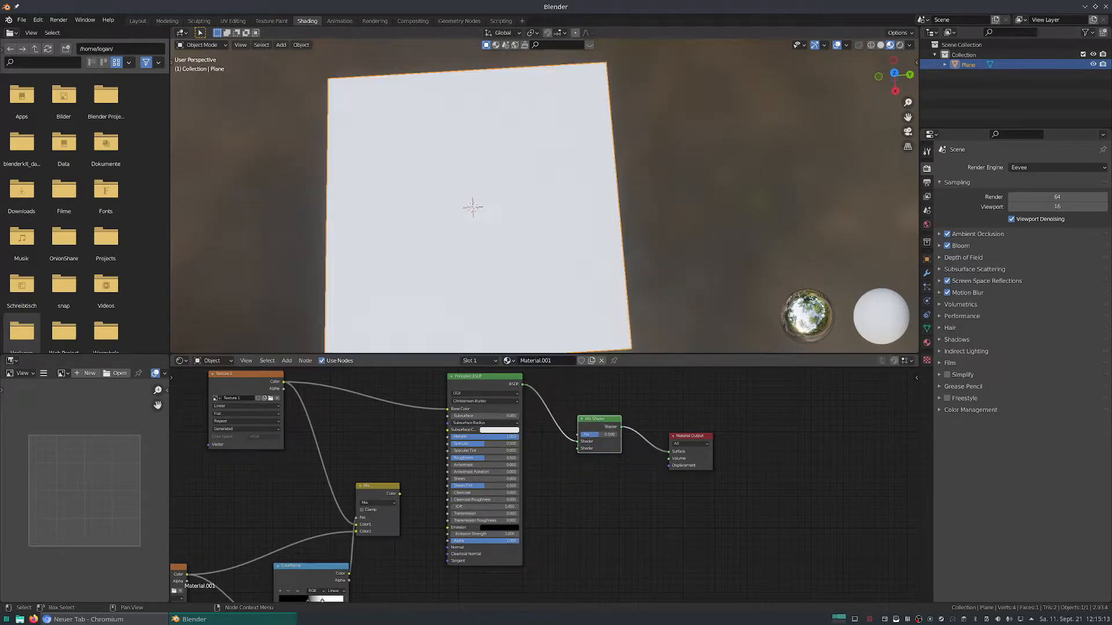
- Delete the MixRGB node and connect the ColorRamp's Color output to the Mix Shader's Fac
{"action": "left_click_drag", "start_coordinate": [378, 488], "coordinate": [391, 476]}
{"action": "key", "text": "x"}
{"action": "left_click_drag", "start_coordinate": [368, 560], "coordinate": [577, 435]}
{"action": "left_click_drag", "start_coordinate": [312, 567], "coordinate": [330, 467]}
{"action": "middle_click_drag", "start_coordinate": [330, 467], "coordinate": [419, 436]}
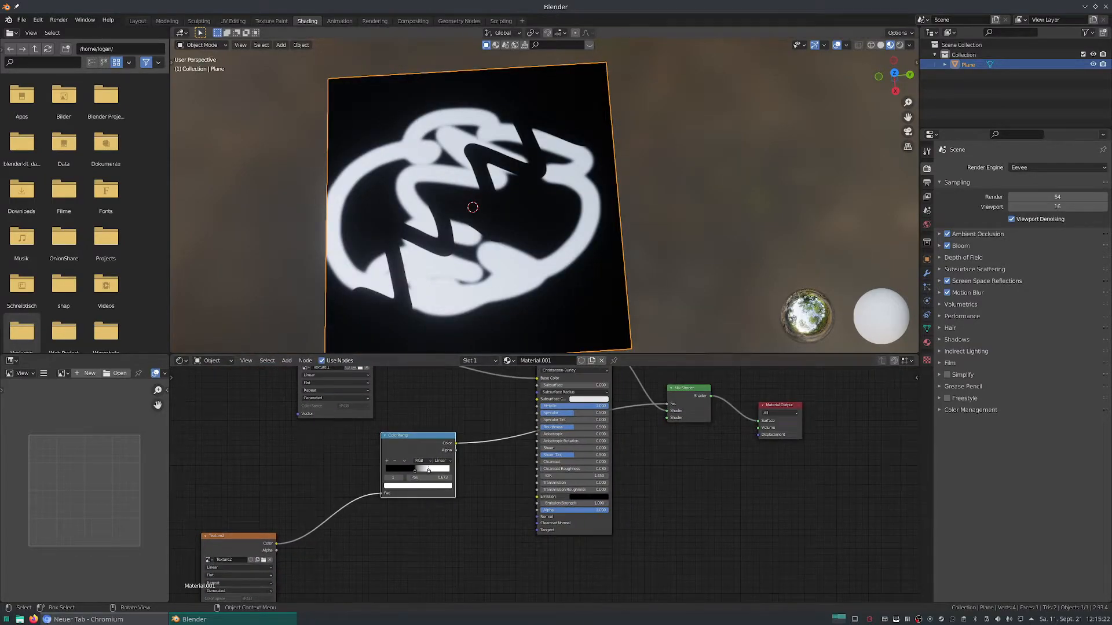
- Duplicate the Principled BSDF, feed Texture2's Color into the copy's Base Color, and connect its BSDF to the Mix Shader's second shader input
{"action": "middle_click_drag", "start_coordinate": [571, 399], "coordinate": [529, 458]}
{"action": "left_click", "coordinate": [533, 405]}
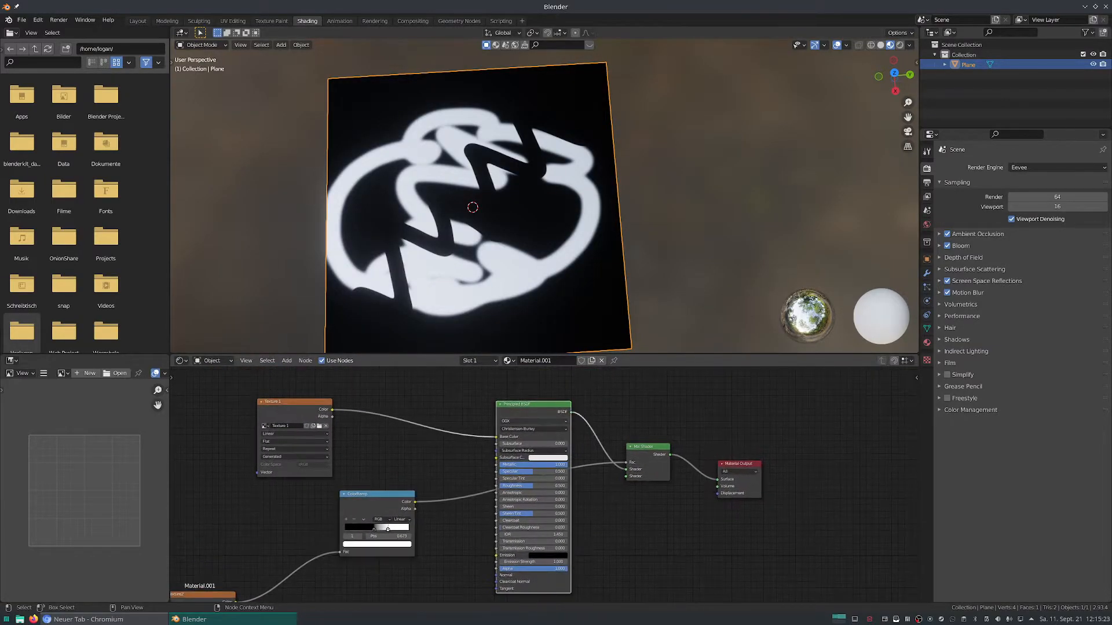
{"action": "scroll", "coordinate": [566, 451], "scroll_direction": "down", "scroll_amount": 2}
{"action": "key", "text": "shift+d"}
{"action": "left_click_drag", "start_coordinate": [288, 437], "coordinate": [470, 466]}
{"action": "left_click_drag", "start_coordinate": [287, 439], "coordinate": [478, 470]}
{"action": "middle_click_drag", "start_coordinate": [478, 470], "coordinate": [426, 527]}
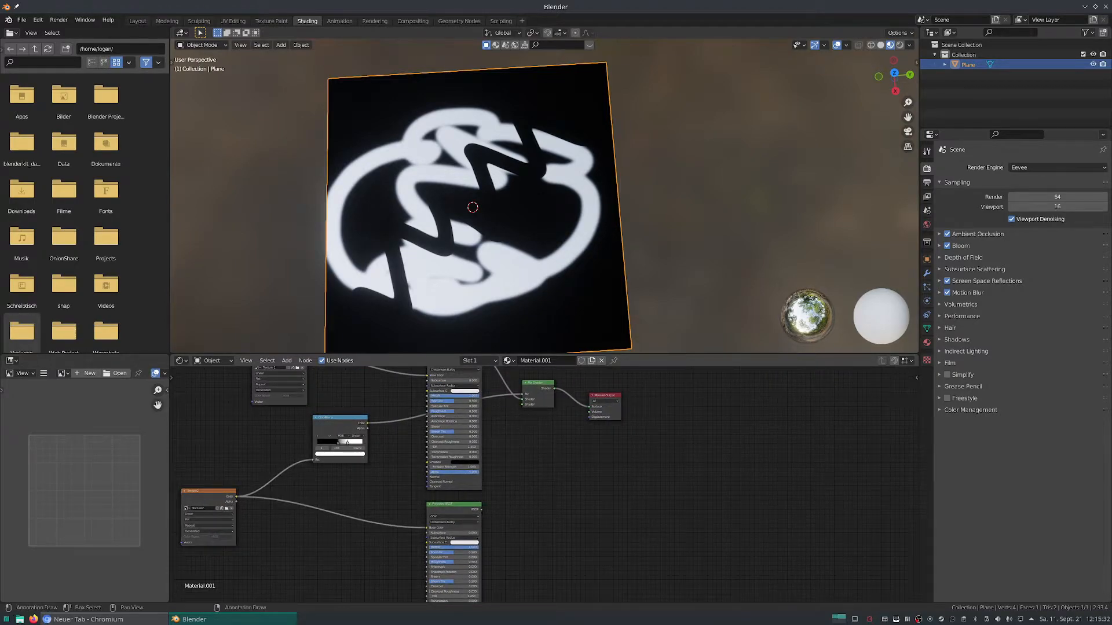
{"action": "left_click_drag", "start_coordinate": [521, 427], "coordinate": [523, 404]}
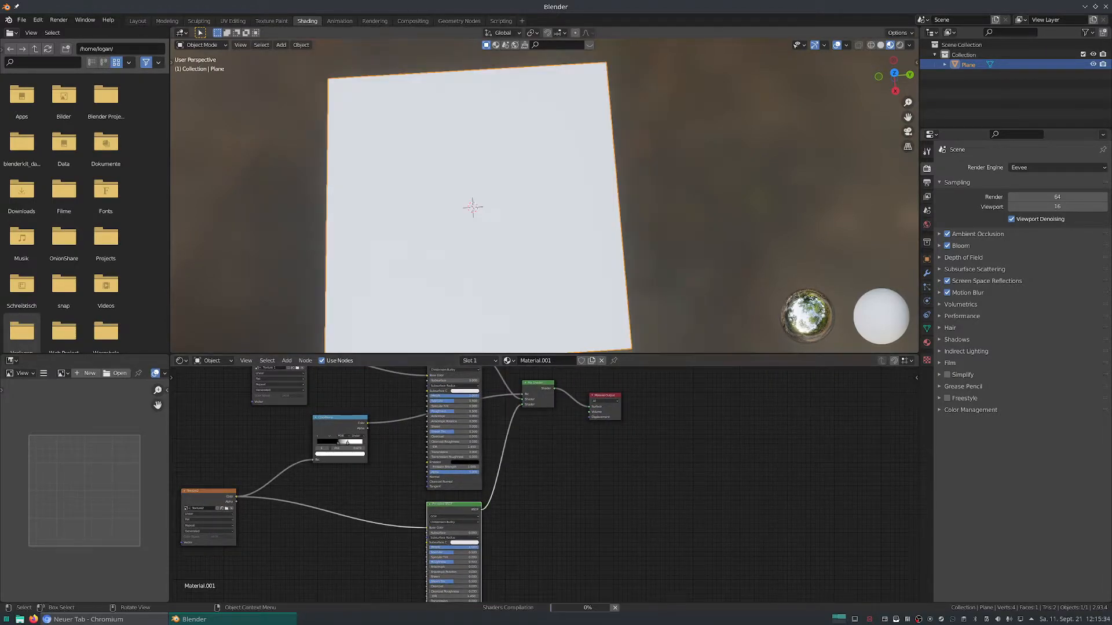
- Set the duplicated Principled BSDF's Metallic to 0 and its Roughness to 0.071
{"action": "middle_click_drag", "start_coordinate": [521, 260], "coordinate": [574, 203]}
{"action": "scroll", "coordinate": [543, 496], "scroll_direction": "up", "scroll_amount": 10}
{"action": "middle_click_drag", "start_coordinate": [521, 538], "coordinate": [639, 396]}
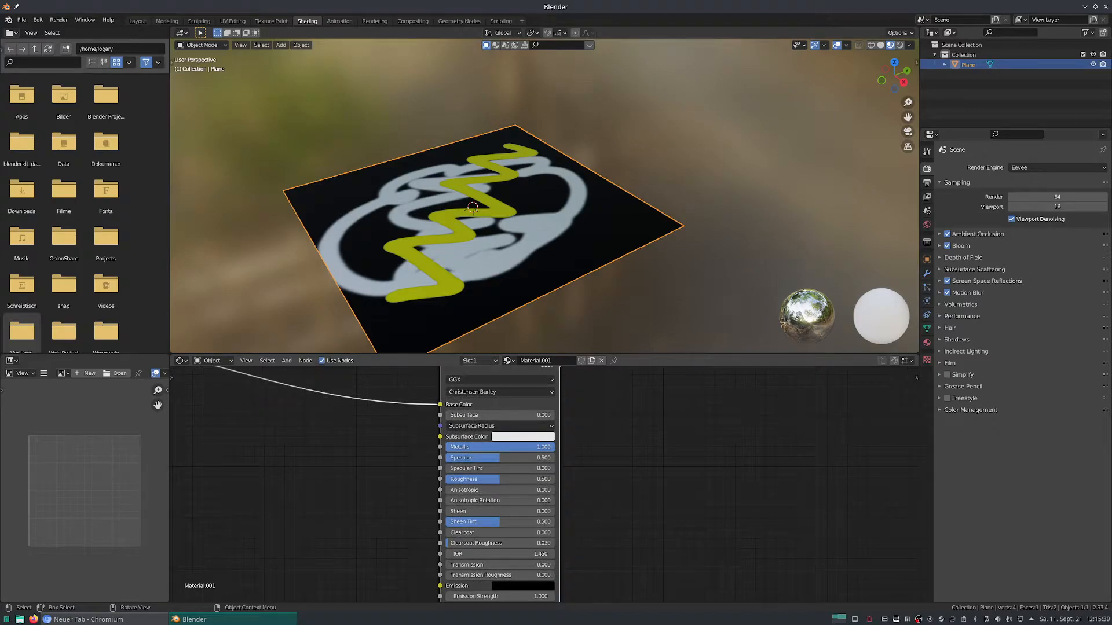
{"action": "left_click_drag", "start_coordinate": [544, 447], "coordinate": [449, 447]}
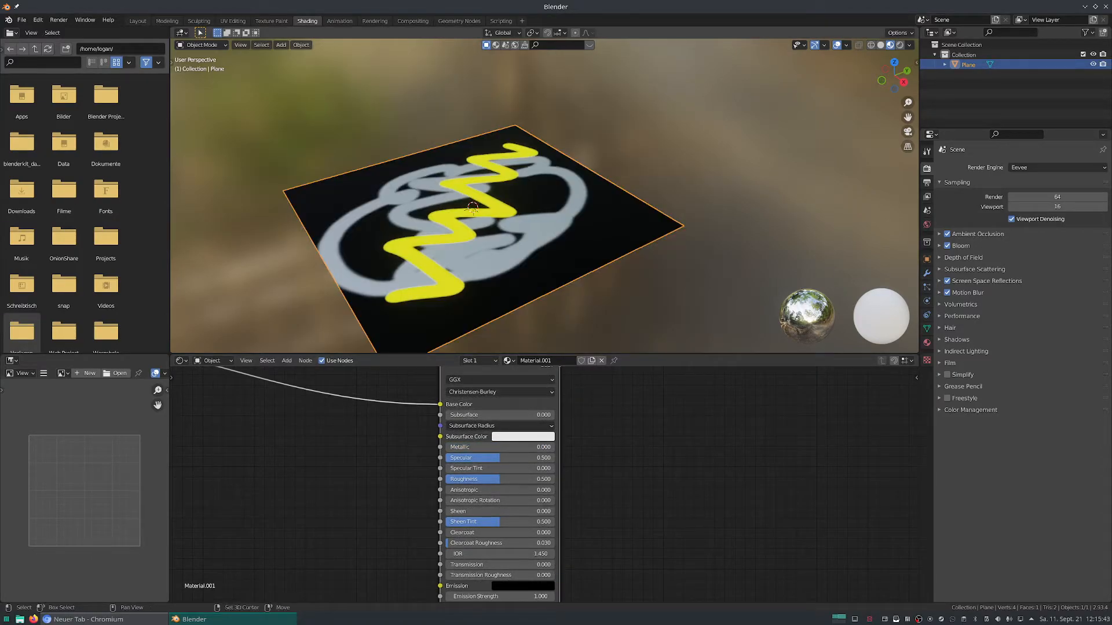
{"action": "scroll", "coordinate": [416, 255], "scroll_direction": "up", "scroll_amount": 4}
{"action": "mouse_move", "coordinate": [415, 255]}
{"action": "middle_mouse_down"}
{"action": "mouse_move", "coordinate": [429, 240]}
{"action": "mouse_move", "coordinate": [501, 227]}
{"action": "mouse_move", "coordinate": [430, 278]}
{"action": "middle_mouse_up"}
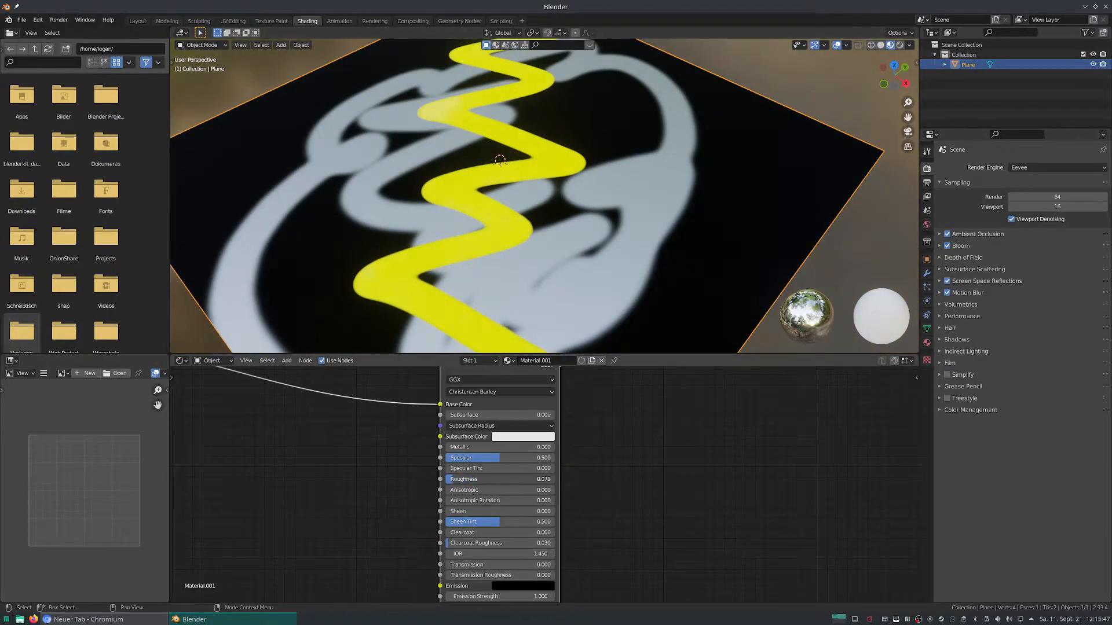
{"action": "middle_click_drag", "start_coordinate": [516, 278], "coordinate": [533, 237]}
- Lower the Roughness of the Principled BSDF connected to Texture 1 and inspect the plane's reflections
{"action": "scroll", "coordinate": [649, 411], "scroll_direction": "down", "scroll_amount": 8}
{"action": "middle_click_drag", "start_coordinate": [649, 411], "coordinate": [624, 462]}
{"action": "middle_click_drag", "start_coordinate": [554, 380], "coordinate": [516, 541]}
{"action": "scroll", "coordinate": [516, 454], "scroll_direction": "up", "scroll_amount": 3}
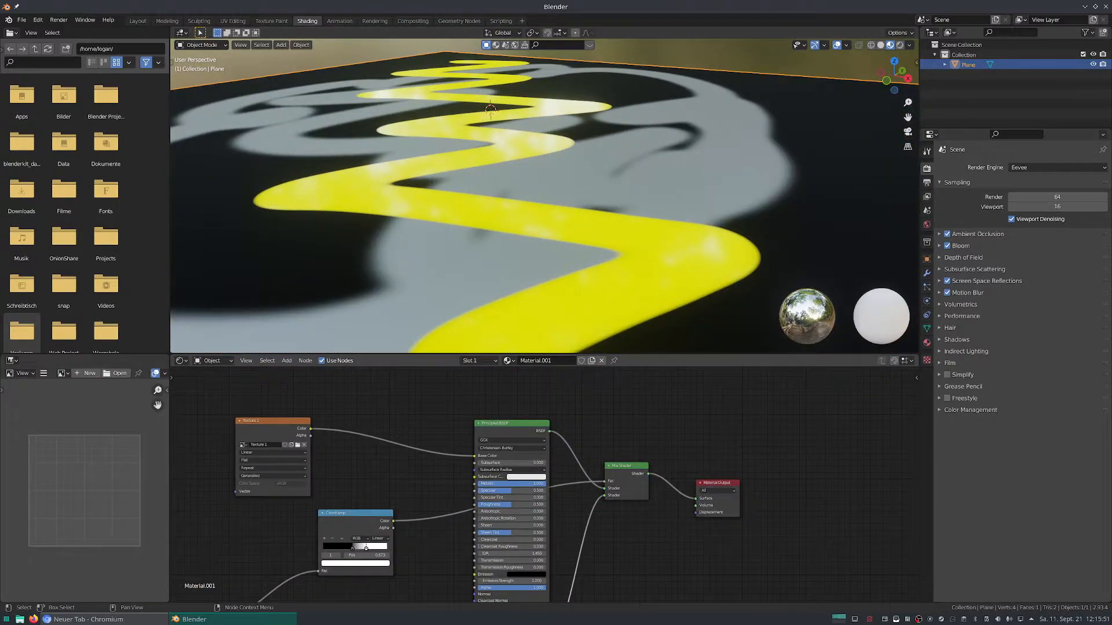
{"action": "left_click_drag", "start_coordinate": [514, 504], "coordinate": [495, 504]}
{"action": "mouse_move", "coordinate": [533, 254]}
{"action": "middle_mouse_down"}
{"action": "mouse_move", "coordinate": [503, 244]}
{"action": "mouse_move", "coordinate": [514, 295]}
{"action": "mouse_move", "coordinate": [476, 327]}
{"action": "mouse_move", "coordinate": [468, 253]}
{"action": "middle_mouse_up"}
{"action": "scroll", "coordinate": [503, 244], "scroll_direction": "down", "scroll_amount": 4}
{"action": "middle_click_drag", "start_coordinate": [495, 82], "coordinate": [502, 121]}
{"action": "middle_click_drag", "start_coordinate": [510, 567], "coordinate": [522, 307]}
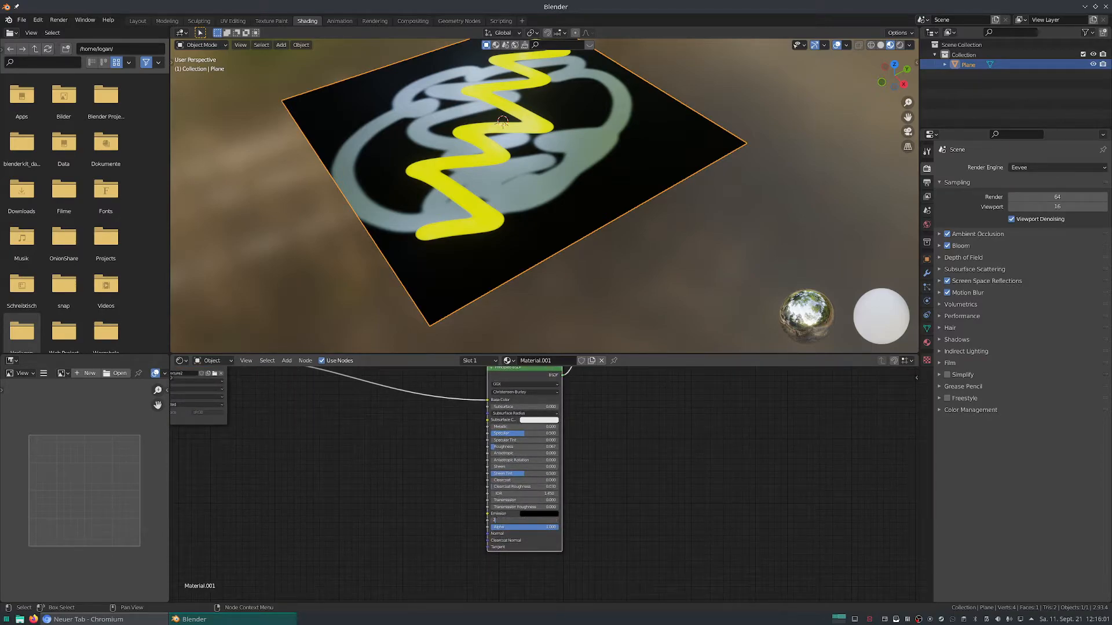
- Feed Texture2's Color into the lower Principled BSDF's Emission input, adjust its Emission Strength, and inspect the plane
{"action": "middle_click_drag", "start_coordinate": [510, 457], "coordinate": [548, 482]}
{"action": "left_click_drag", "start_coordinate": [475, 510], "coordinate": [526, 538]}
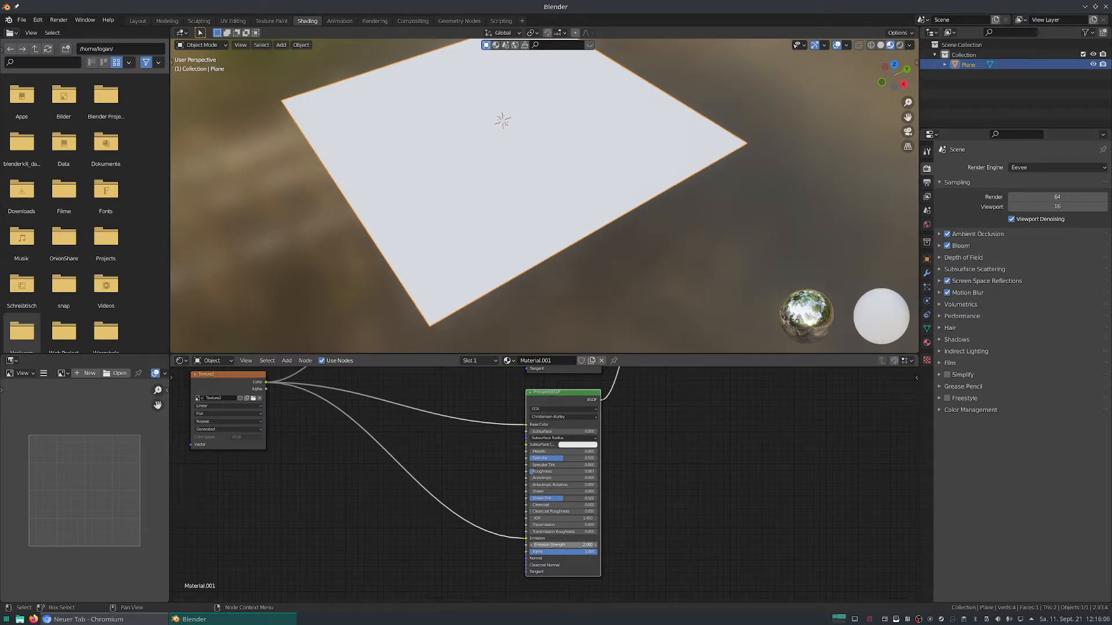
{"action": "key", "text": "Return"}
{"action": "middle_click_drag", "start_coordinate": [579, 197], "coordinate": [631, 172]}
{"action": "scroll", "coordinate": [579, 278], "scroll_direction": "down", "scroll_amount": 3}
- Delete the duplicated Principled BSDF and move the ColorRamp node closer to the Texture2 node
{"action": "scroll", "coordinate": [647, 440], "scroll_direction": "down", "scroll_amount": 4}
{"action": "middle_click_drag", "start_coordinate": [647, 440], "coordinate": [595, 555]}
{"action": "key", "text": "x"}
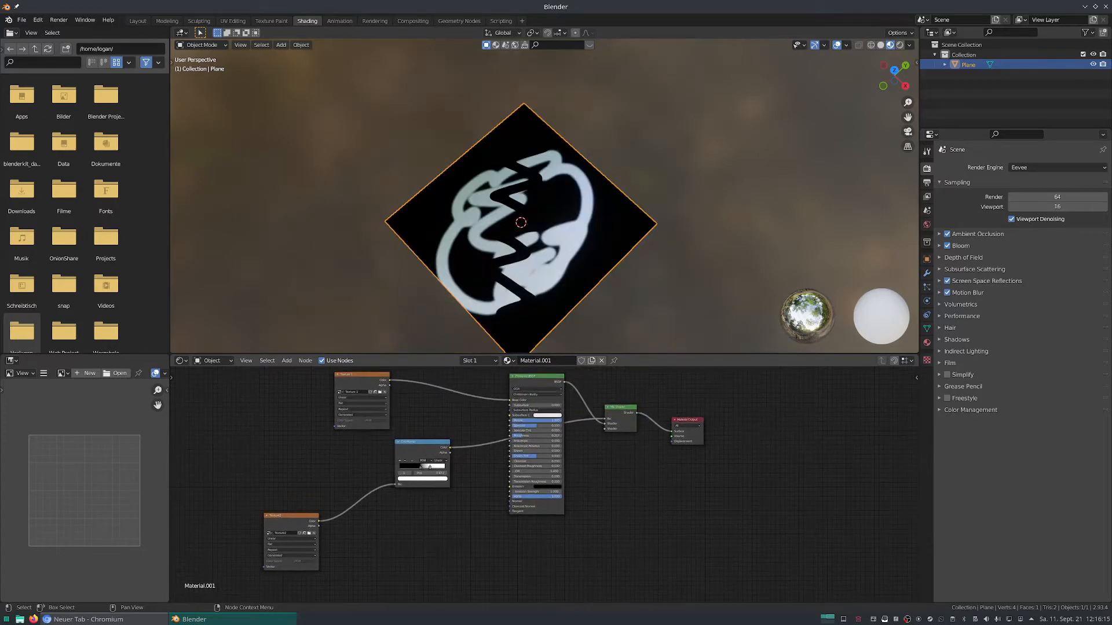
{"action": "key", "text": "g"}
{"action": "left_click", "coordinate": [376, 484]}
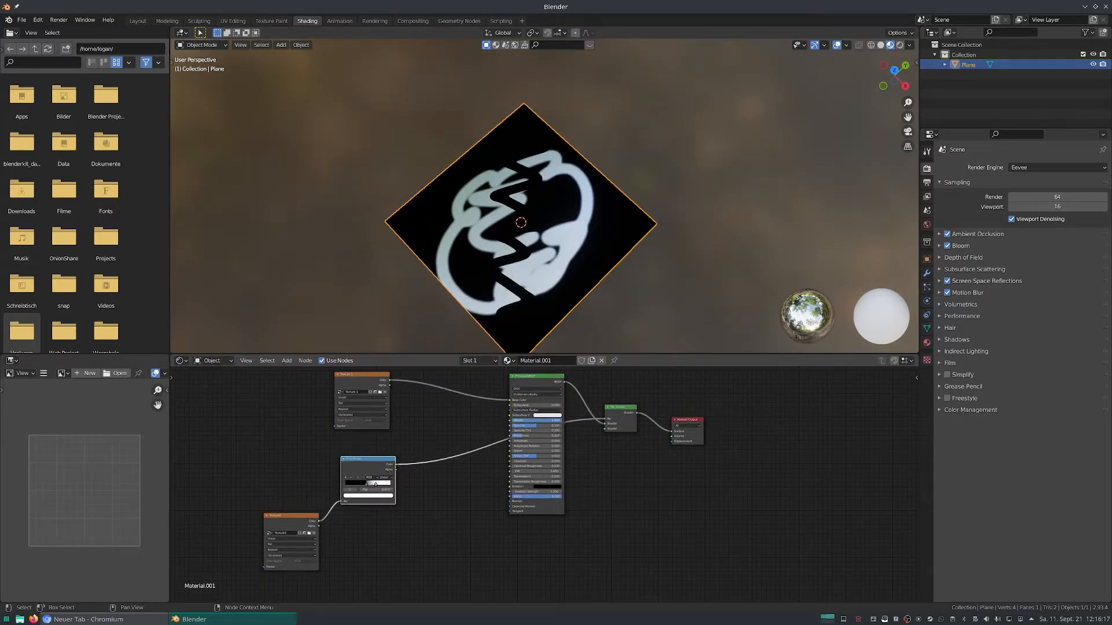
- Delete the Mix Shader and connect the remaining Principled BSDF directly to the Material Output's Surface
{"action": "left_click", "coordinate": [621, 414]}
{"action": "key", "text": "x"}
{"action": "left_click", "coordinate": [539, 383], "text": "ctrl+shift"}
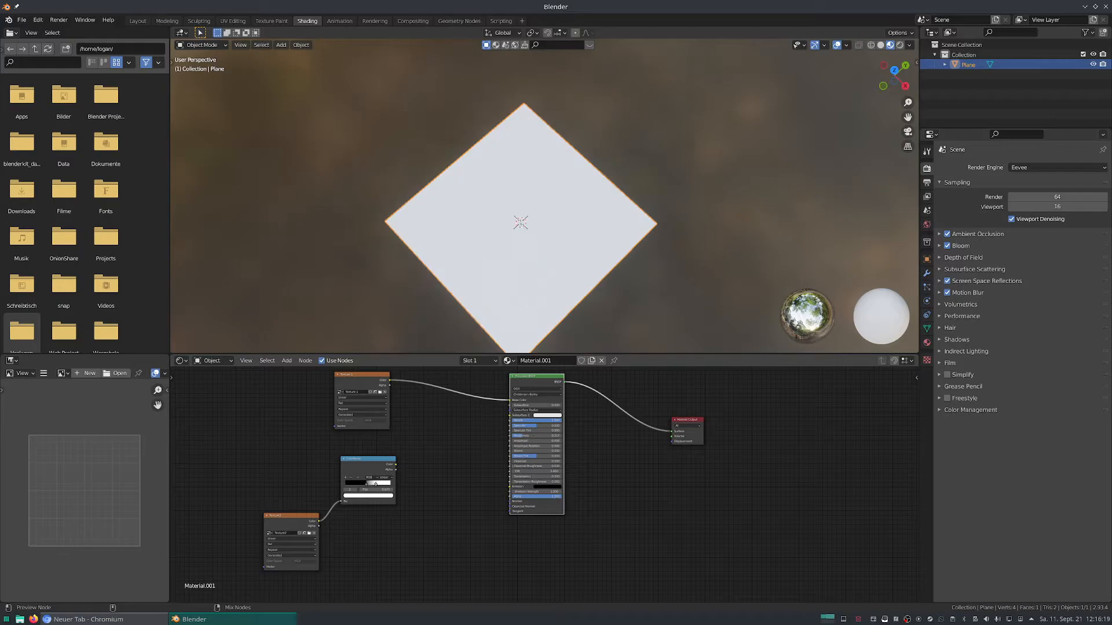
- Add a MixRGB node between the texture nodes and the Principled BSDF
{"action": "middle_click_drag", "start_coordinate": [504, 440], "coordinate": [547, 405]}
{"action": "left_click_drag", "start_coordinate": [408, 424], "coordinate": [420, 443]}
{"action": "middle_click_drag", "start_coordinate": [452, 391], "coordinate": [436, 449]}
{"action": "key", "text": "shift+a"}
{"action": "type", "text": "mix"}
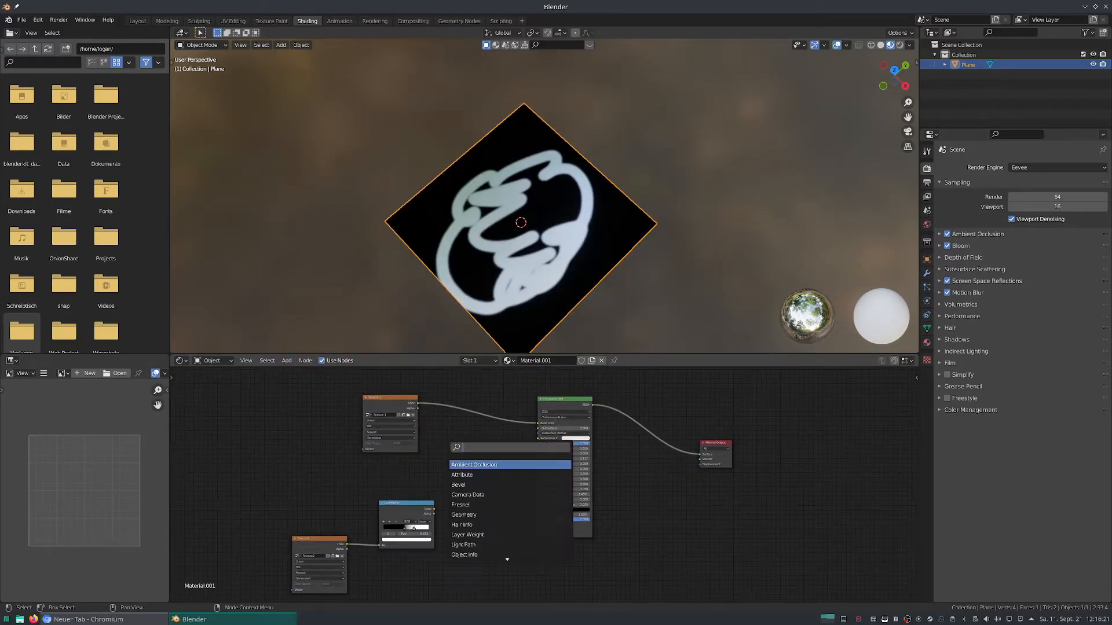
{"action": "key", "text": "Return"}
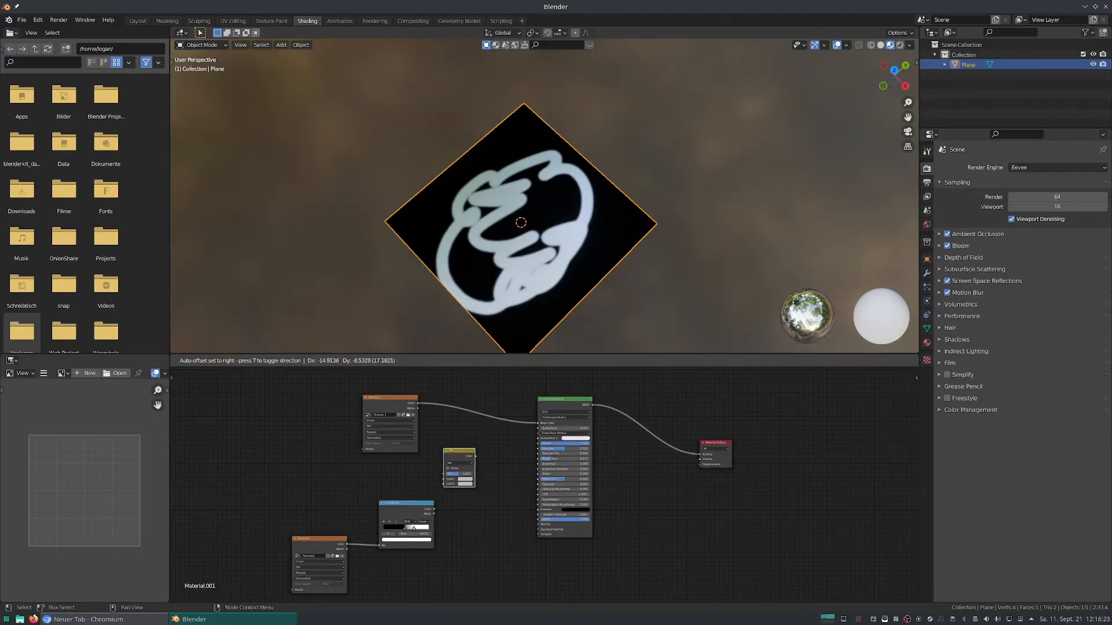
{"action": "left_click", "coordinate": [485, 453]}
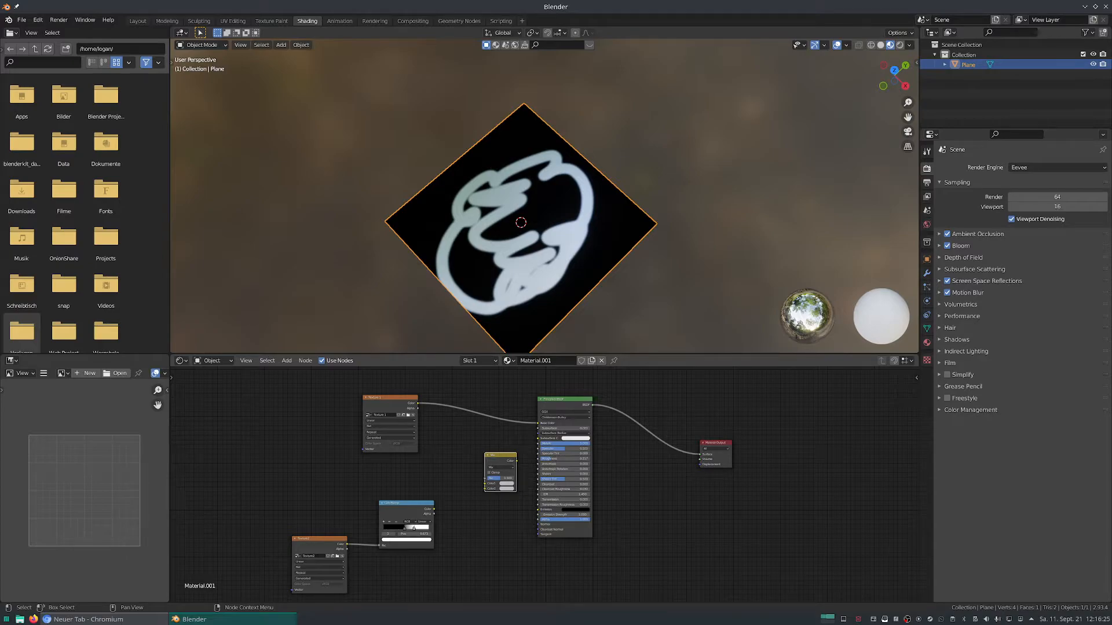
- Wire the ColorRamp into the Mix node's Fac, Texture 1 and Texture2 into Color1 and Color2, and its output into Base Color
{"action": "left_click_drag", "start_coordinate": [480, 479], "coordinate": [480, 478]}
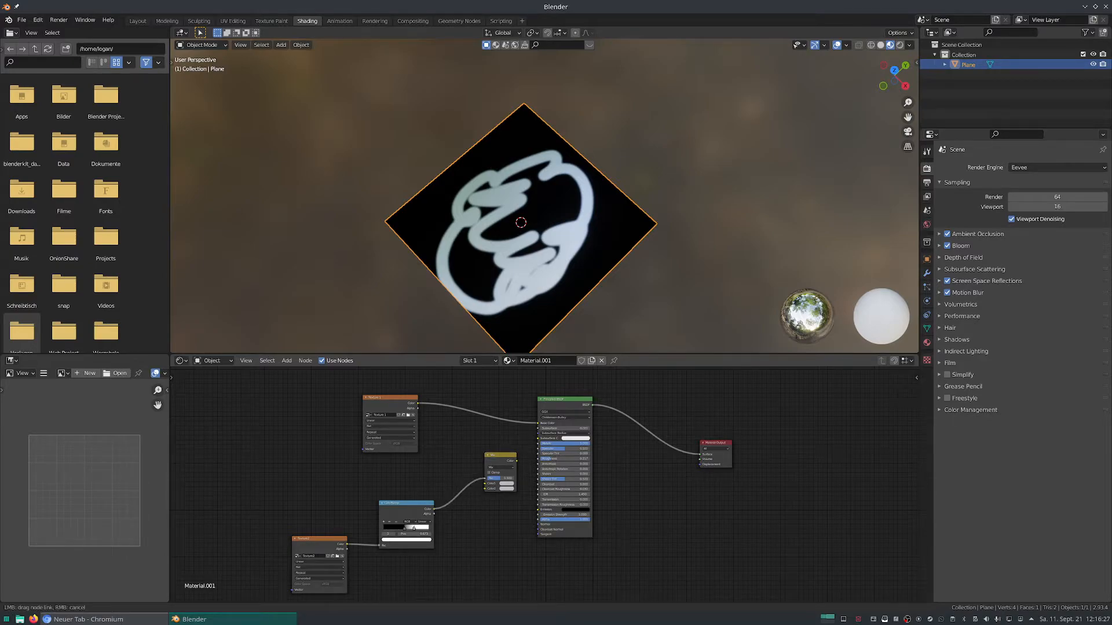
{"action": "left_click_drag", "start_coordinate": [528, 444], "coordinate": [539, 423]}
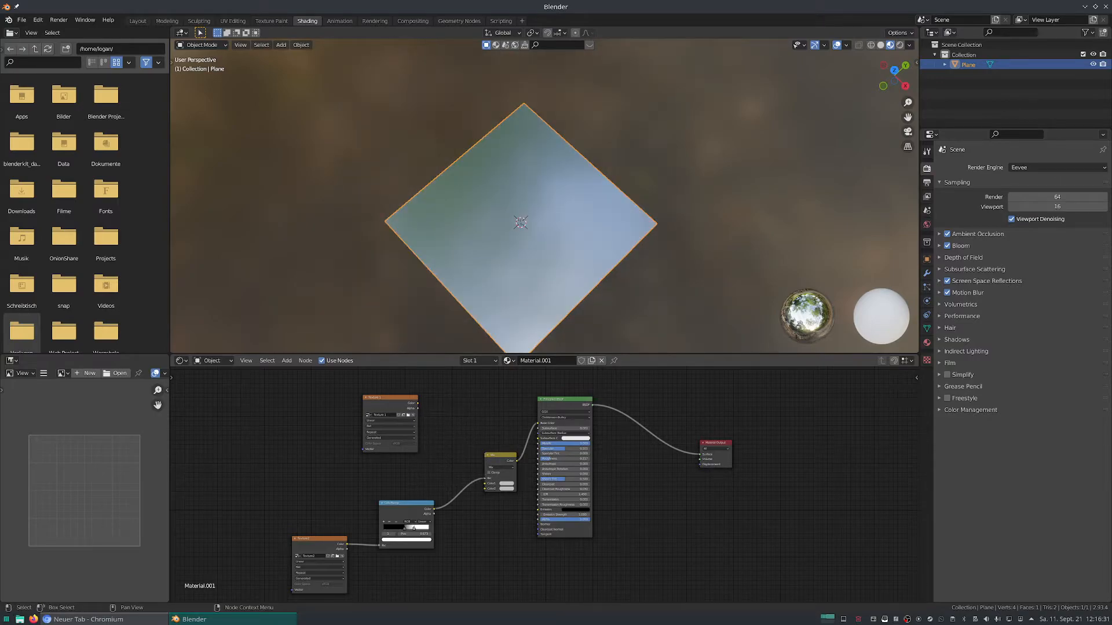
{"action": "left_click_drag", "start_coordinate": [485, 479], "coordinate": [486, 489]}
- Inspect the mixed textures on the plane and rearrange the ColorRamp node below the Mix node, beside Texture2
{"action": "left_click", "coordinate": [410, 503]}
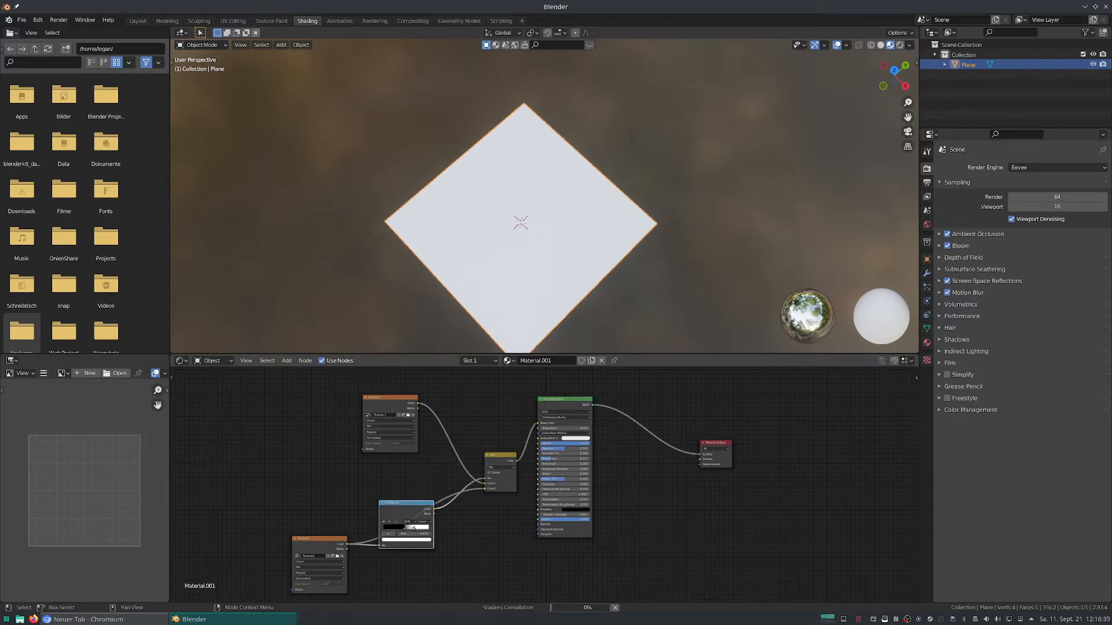
{"action": "key", "text": "g"}
{"action": "scroll", "coordinate": [515, 214], "scroll_direction": "up", "scroll_amount": 9}
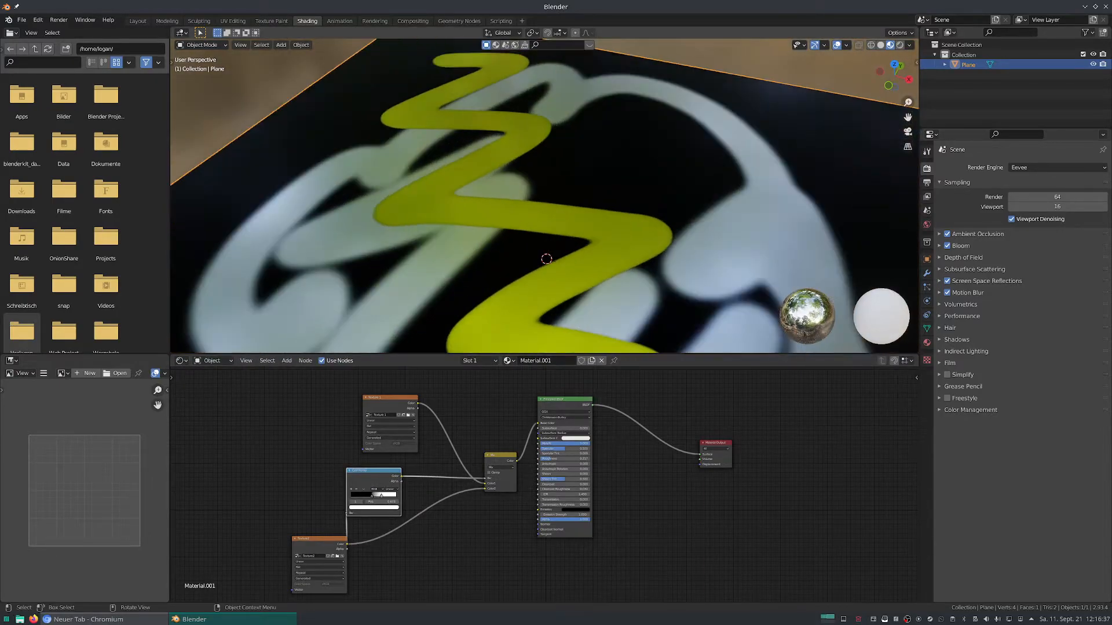
{"action": "middle_click_drag", "start_coordinate": [528, 255], "coordinate": [493, 178], "text": "shift"}
{"action": "scroll", "coordinate": [498, 186], "scroll_direction": "down", "scroll_amount": 5}
{"action": "middle_click_drag", "start_coordinate": [480, 463], "coordinate": [455, 431]}
{"action": "left_click_drag", "start_coordinate": [473, 424], "coordinate": [440, 412]}
{"action": "scroll", "coordinate": [485, 477], "scroll_direction": "up", "scroll_amount": 4}
{"action": "left_click_drag", "start_coordinate": [223, 516], "coordinate": [227, 517]}
{"action": "left_click_drag", "start_coordinate": [297, 423], "coordinate": [338, 531]}
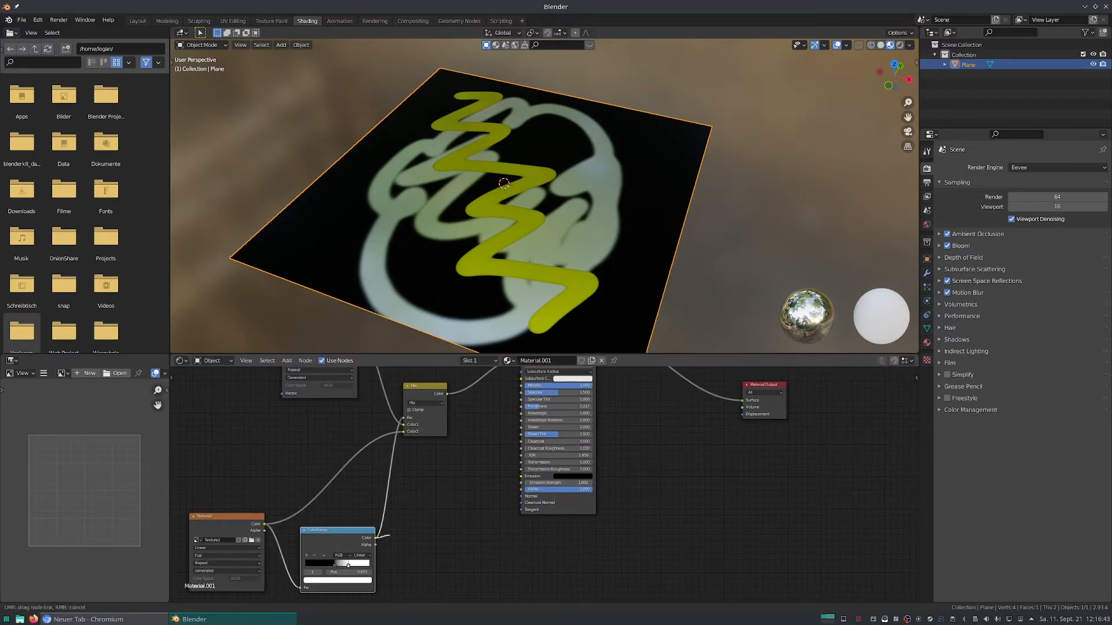
- Connect the ColorRamp's Color output to the Principled BSDF's Emission Strength input
{"action": "left_click_drag", "start_coordinate": [521, 476], "coordinate": [521, 476]}
{"action": "left_click", "coordinate": [529, 476]}
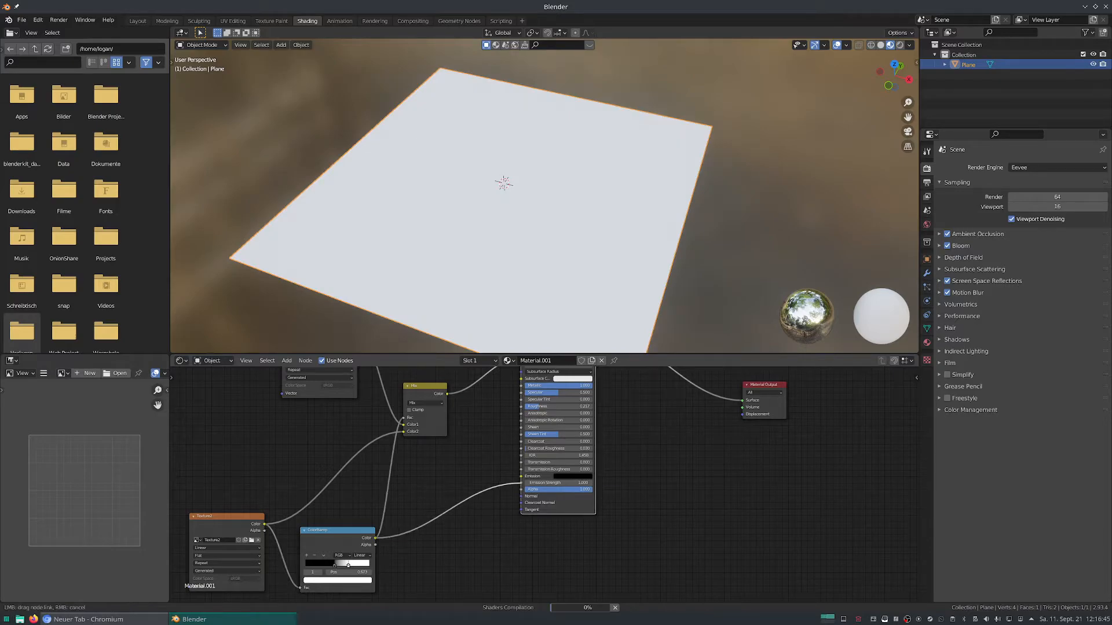
{"action": "middle_click_drag", "start_coordinate": [521, 231], "coordinate": [445, 237]}
- Preview the ColorRamp's black-and-white mask on the plane, and return the output to the Principled BSDF
{"action": "left_click", "coordinate": [339, 531], "text": "ctrl+shift"}
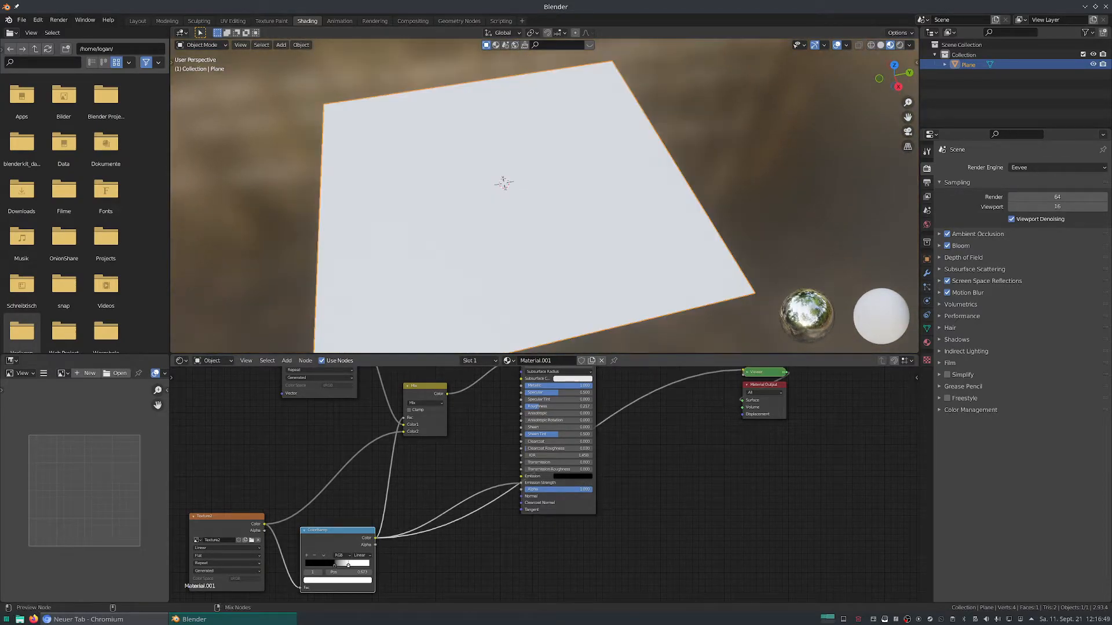
{"action": "middle_click_drag", "start_coordinate": [417, 480], "coordinate": [400, 570]}
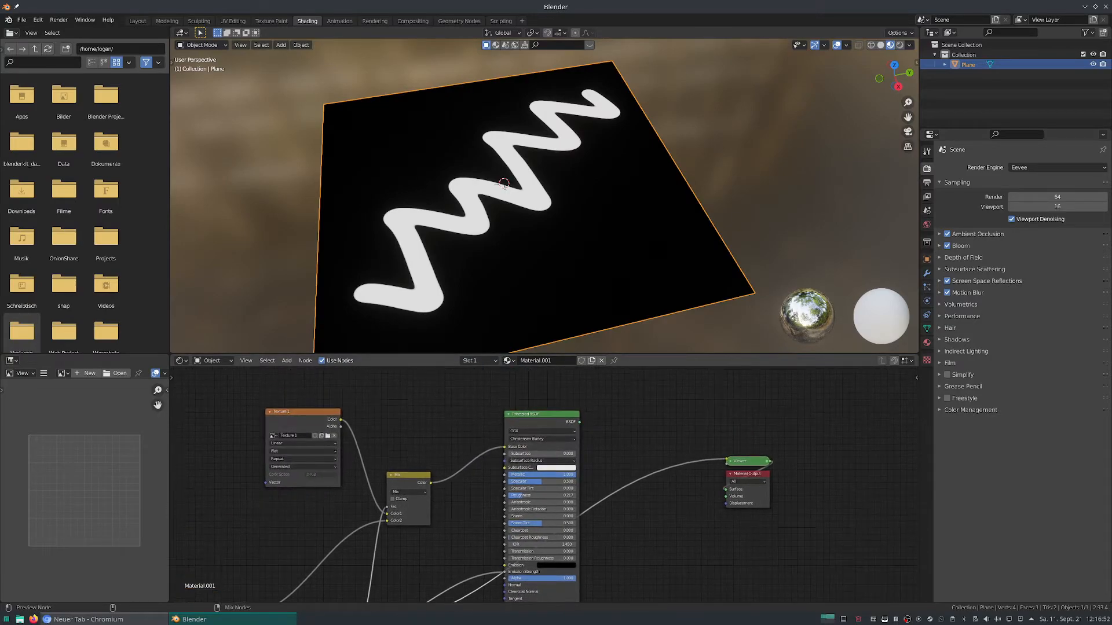
{"action": "left_click", "coordinate": [540, 421], "text": "ctrl+shift"}
{"action": "scroll", "coordinate": [470, 207], "scroll_direction": "up", "scroll_amount": 2}
- Insert a Math node set to Multiply with a value of 3 between the ColorRamp and the Emission Strength input
{"action": "middle_click_drag", "start_coordinate": [465, 547], "coordinate": [467, 428]}
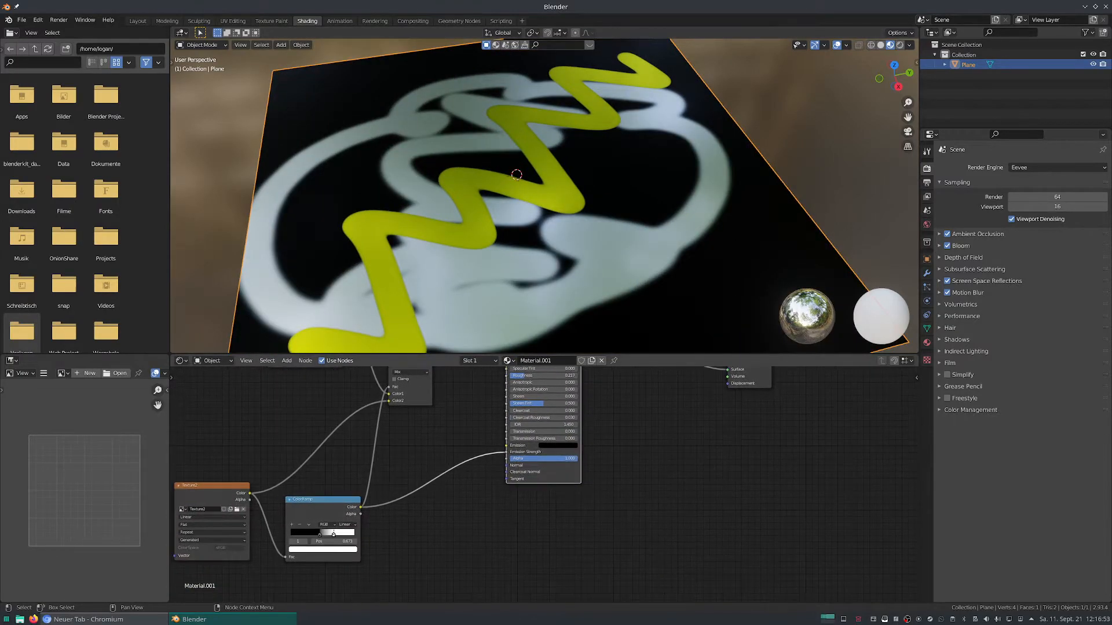
{"action": "left_click", "coordinate": [466, 427]}
{"action": "key", "text": "shift+a"}
{"action": "left_click", "coordinate": [466, 428]}
{"action": "type", "text": "M"}
{"action": "key", "text": "Return"}
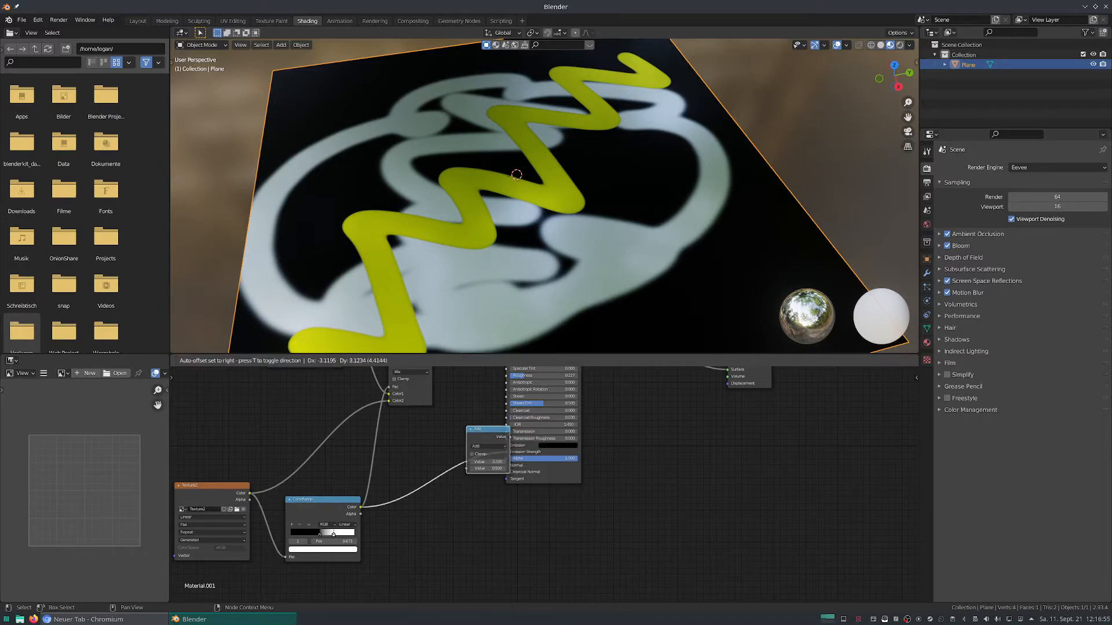
{"action": "left_click", "coordinate": [440, 470]}
{"action": "left_click", "coordinate": [451, 469]}
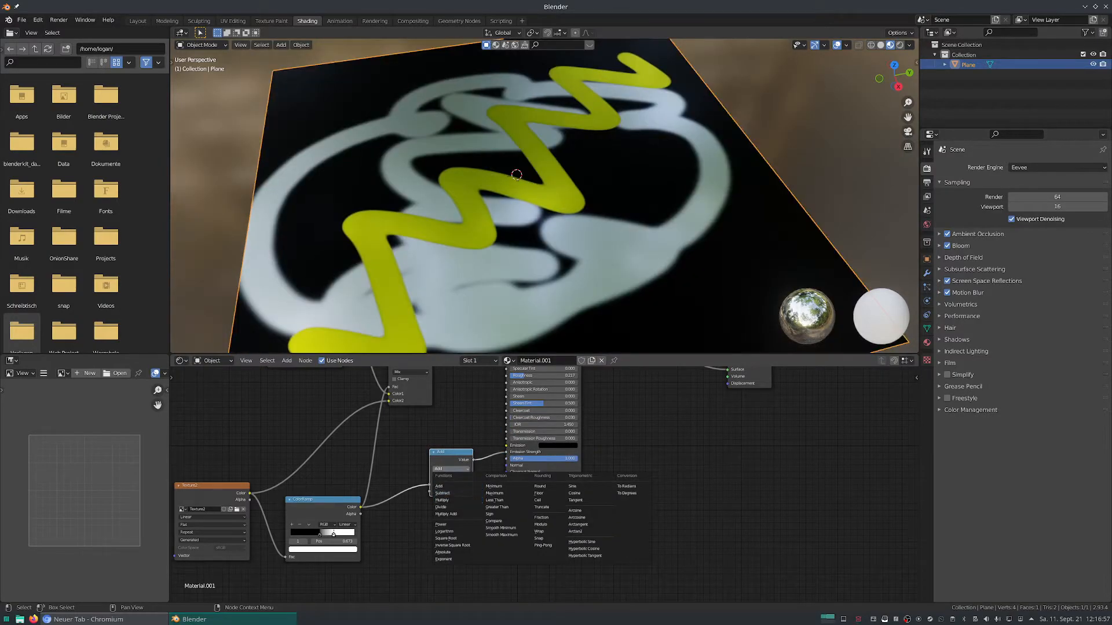
{"action": "left_click", "coordinate": [458, 500]}
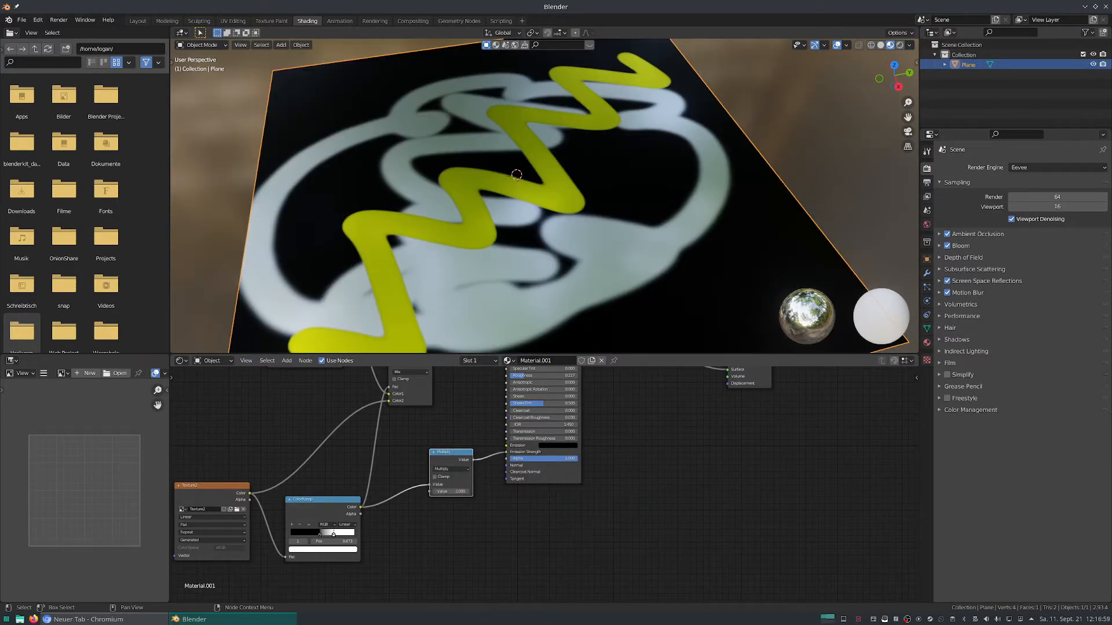
{"action": "middle_click_drag", "start_coordinate": [498, 498], "coordinate": [485, 525]}
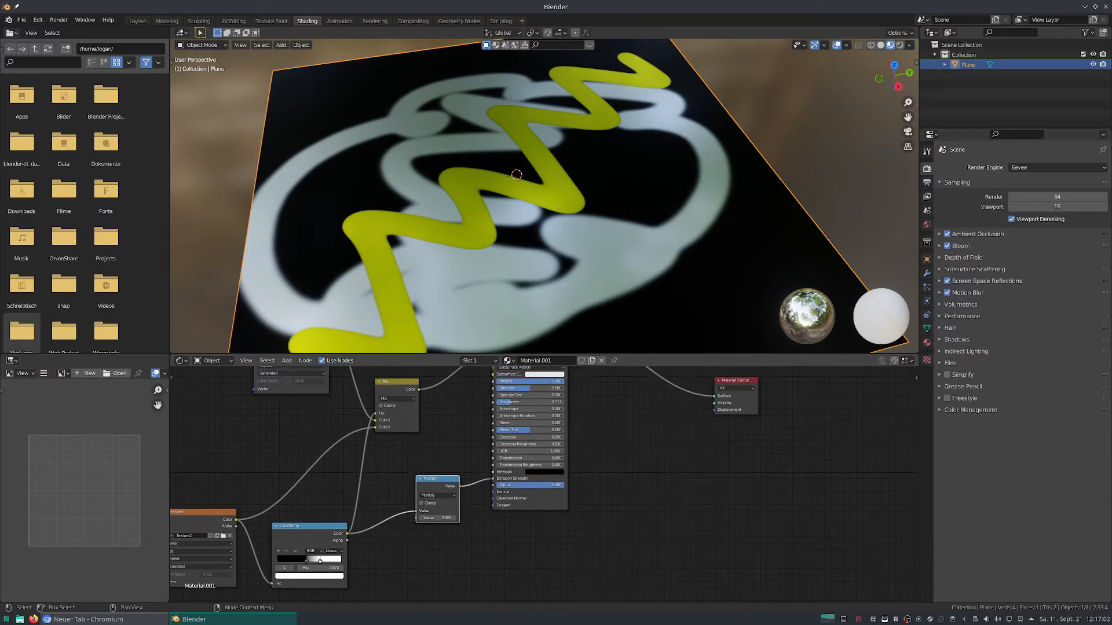
{"action": "left_click_drag", "start_coordinate": [439, 479], "coordinate": [440, 503]}
{"action": "middle_click_drag", "start_coordinate": [440, 503], "coordinate": [451, 513]}
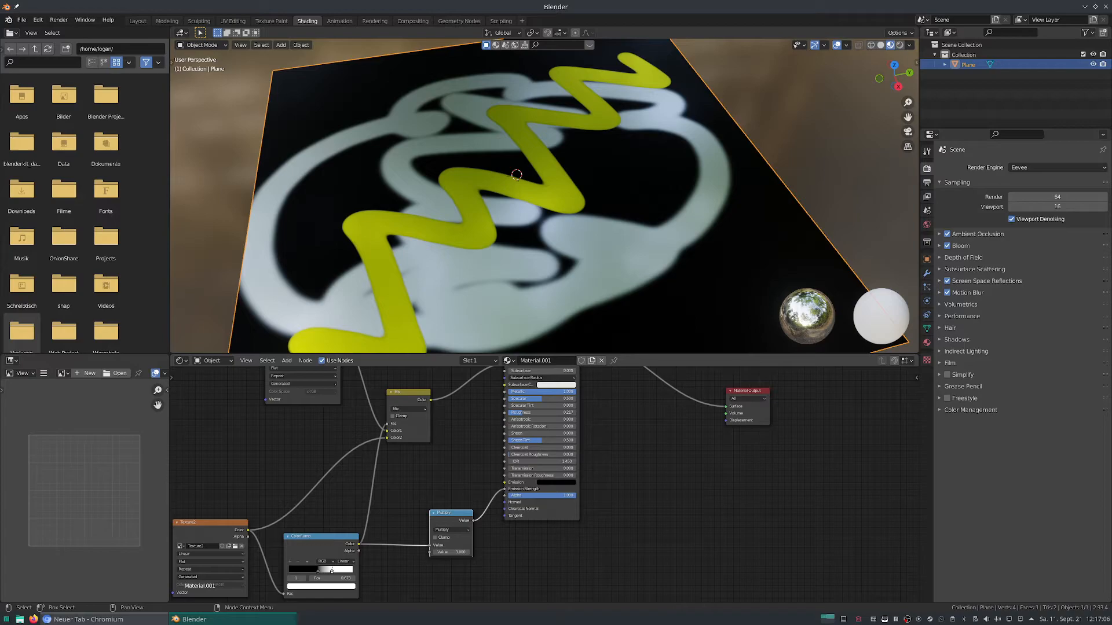
- Connect Texture2's Color to the Principled BSDF's Emission, preview Texture2's raw output on the plane, and undo the preview
{"action": "left_click_drag", "start_coordinate": [497, 486], "coordinate": [504, 482]}
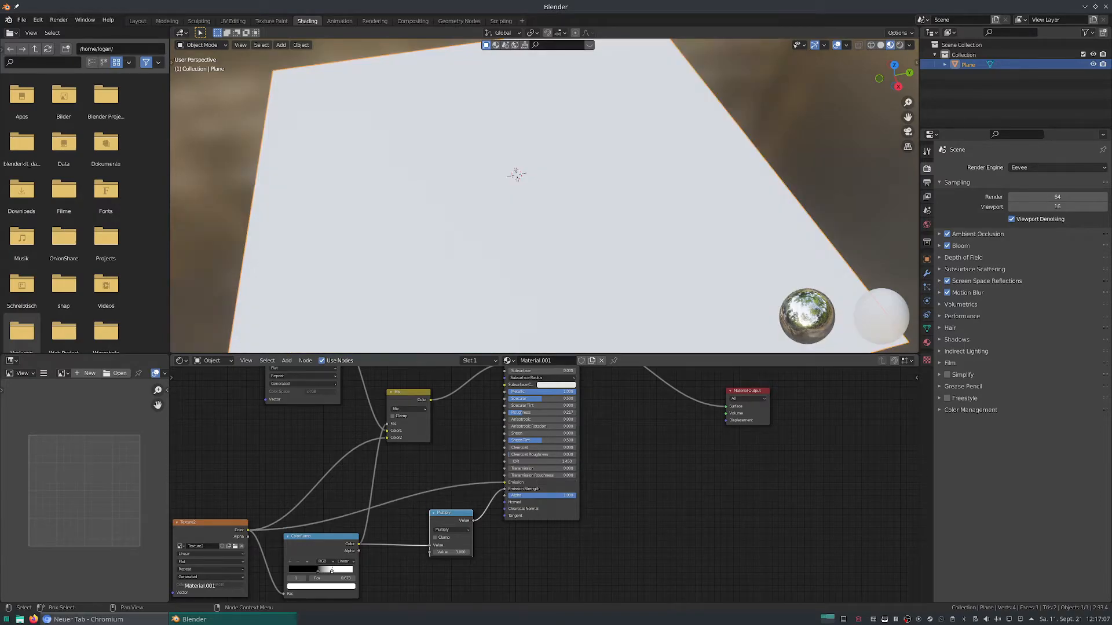
{"action": "mouse_move", "coordinate": [515, 243]}
{"action": "middle_mouse_down"}
{"action": "mouse_move", "coordinate": [556, 203]}
{"action": "mouse_move", "coordinate": [517, 246]}
{"action": "middle_mouse_up"}
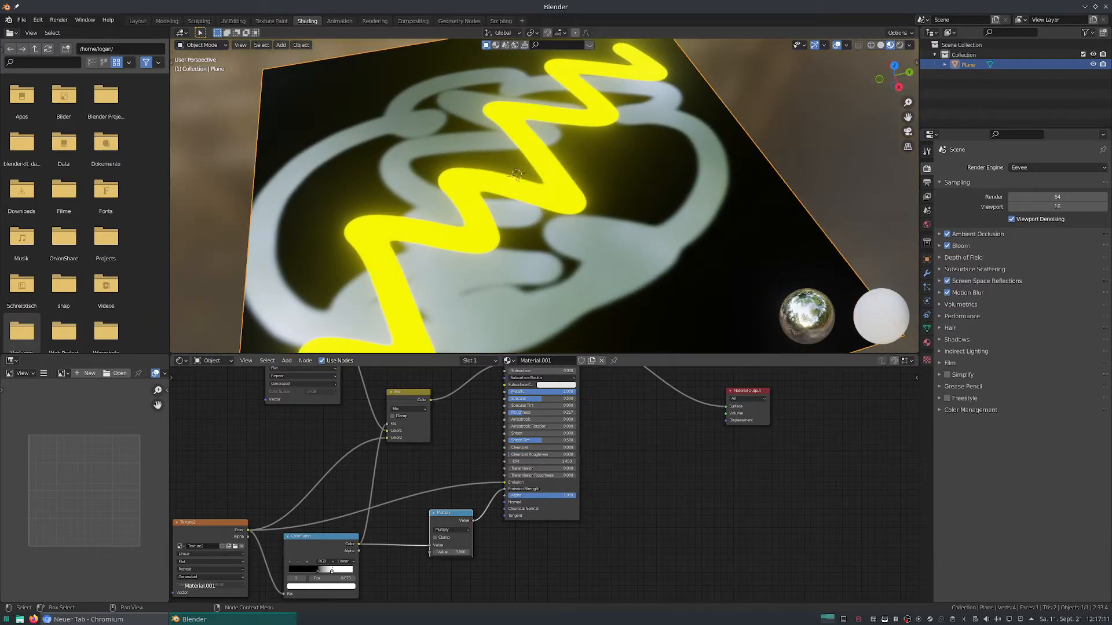
{"action": "left_click", "coordinate": [211, 523], "text": "ctrl+shift"}
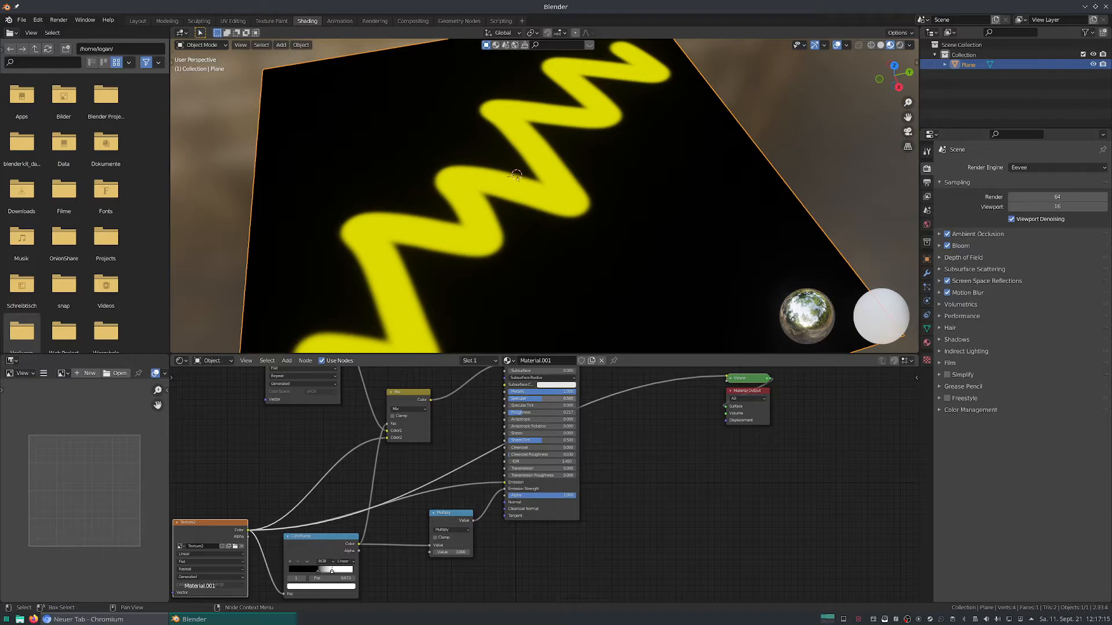
{"action": "key", "text": "ctrl+z"}
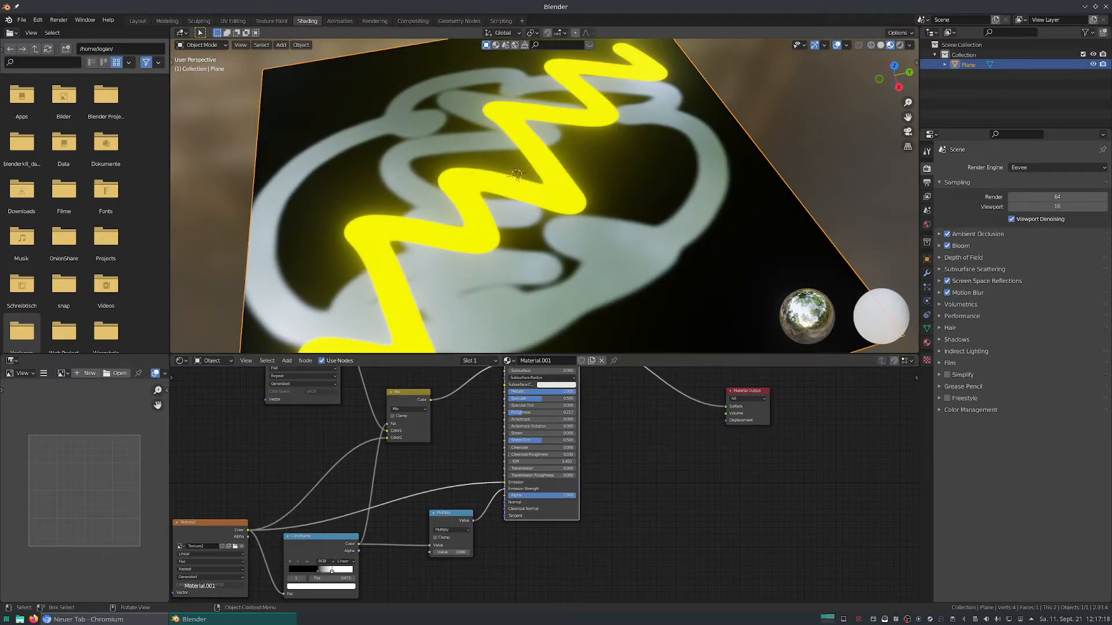
- Connect Texture 1's Color to the Principled BSDF's Emission input and inspect the glowing areas from several angles
{"action": "middle_click_drag", "start_coordinate": [608, 452], "coordinate": [592, 505]}
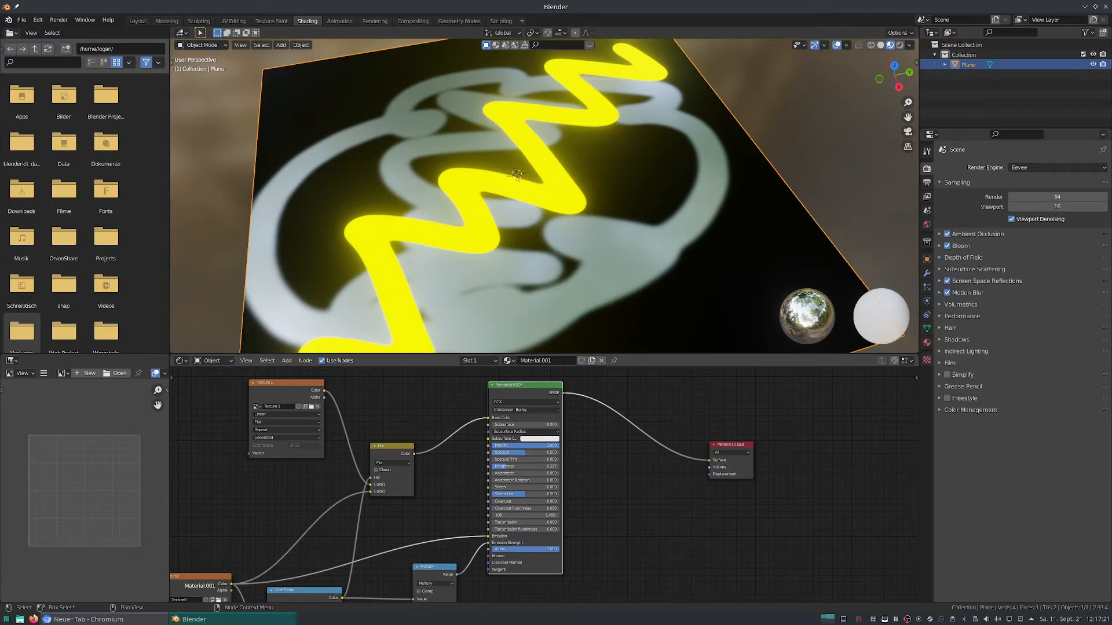
{"action": "left_click_drag", "start_coordinate": [443, 503], "coordinate": [488, 536]}
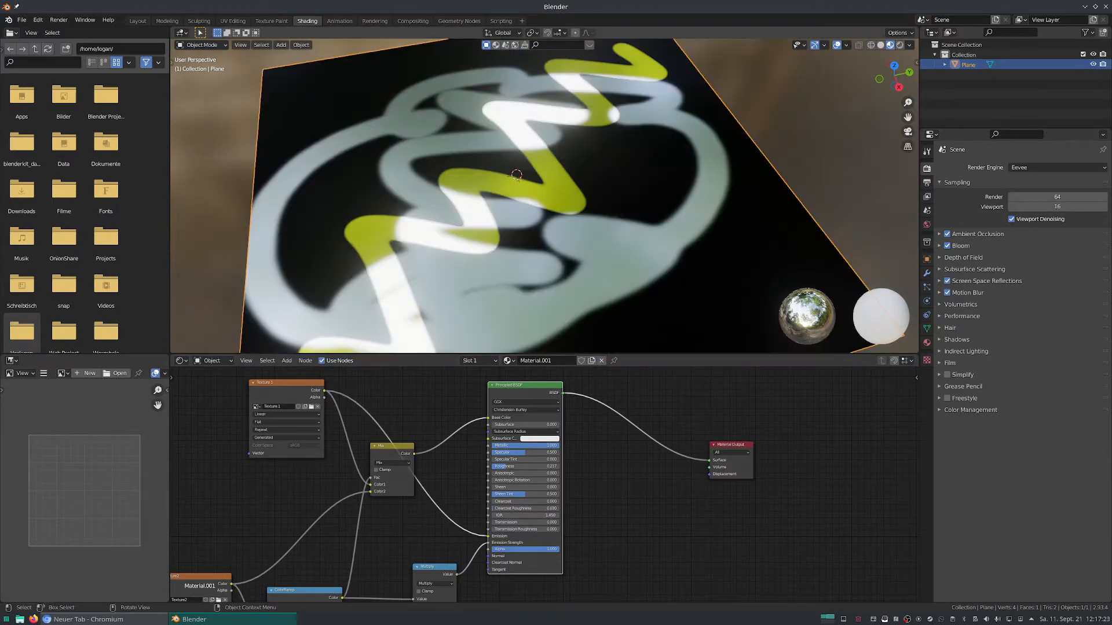
{"action": "middle_click_drag", "start_coordinate": [517, 175], "coordinate": [489, 200]}
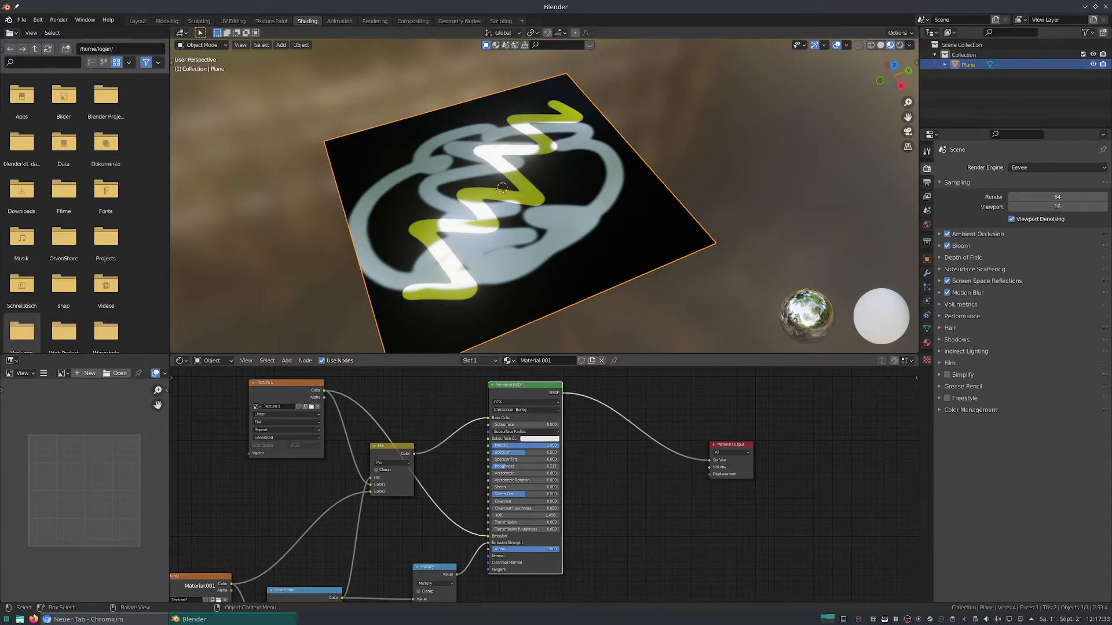
{"action": "middle_click_drag", "start_coordinate": [522, 232], "coordinate": [497, 261]}
{"action": "middle_click_drag", "start_coordinate": [608, 492], "coordinate": [631, 466]}
{"action": "scroll", "coordinate": [483, 437], "scroll_direction": "down", "scroll_amount": 2}
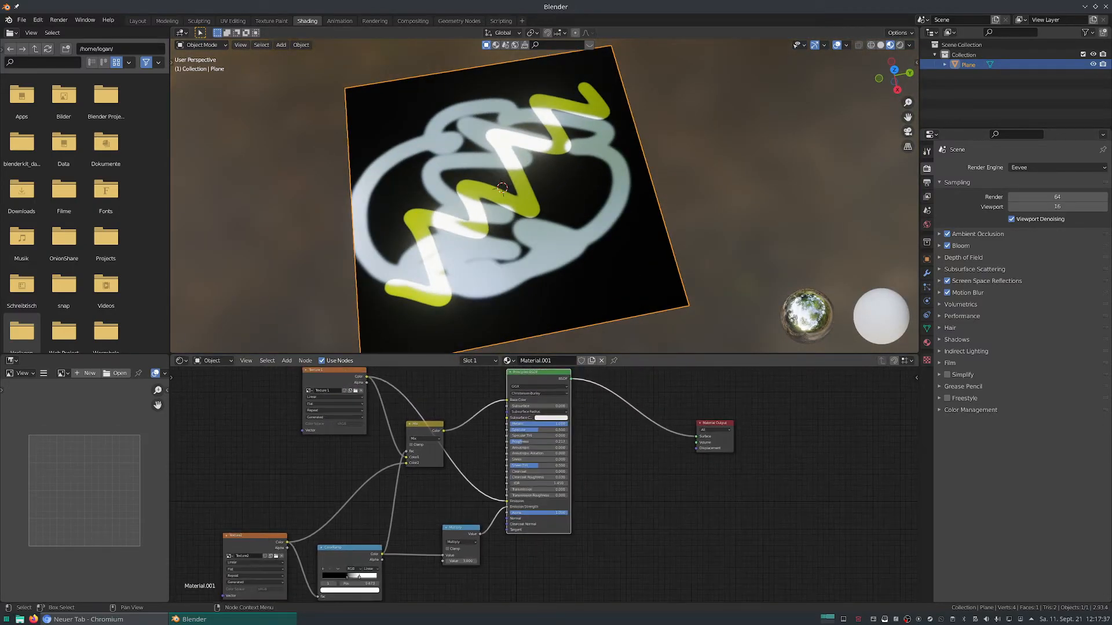
- Examine the plane's UV layout over Texture2 in the UV Editing workspace and return to the Shading workspace
{"action": "middle_click_drag", "start_coordinate": [483, 437], "coordinate": [509, 423]}
{"action": "scroll", "coordinate": [446, 437], "scroll_direction": "up", "scroll_amount": 3}
{"action": "mouse_move", "coordinate": [597, 470]}
{"action": "middle_mouse_down"}
{"action": "mouse_move", "coordinate": [560, 496]}
{"action": "mouse_move", "coordinate": [770, 538]}
{"action": "middle_mouse_up"}
{"action": "left_click", "coordinate": [233, 21]}
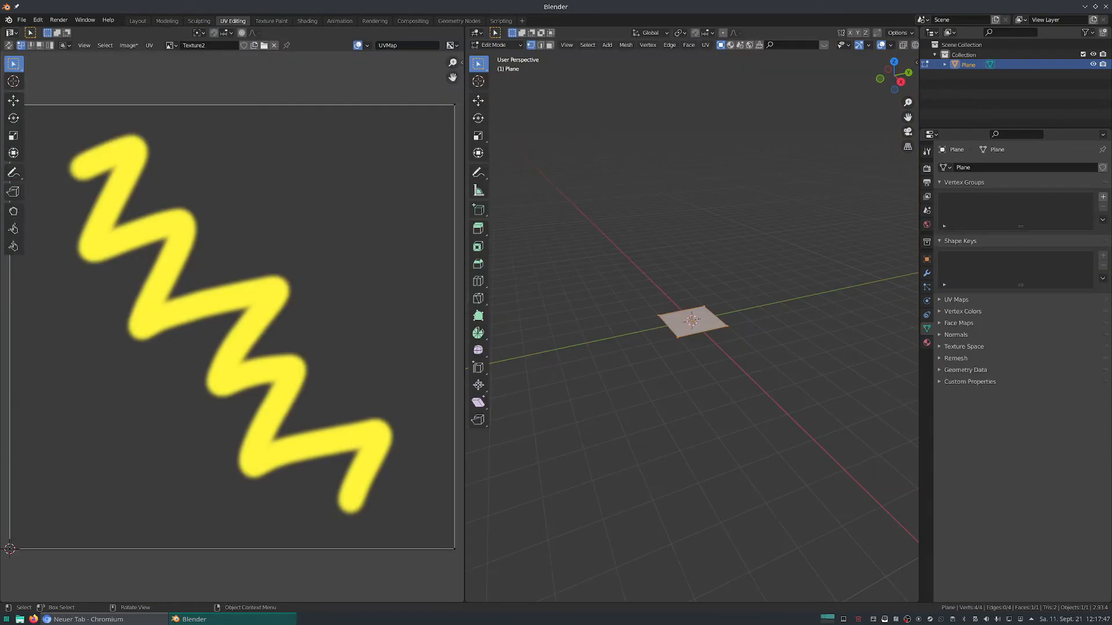
{"action": "left_click", "coordinate": [677, 338]}
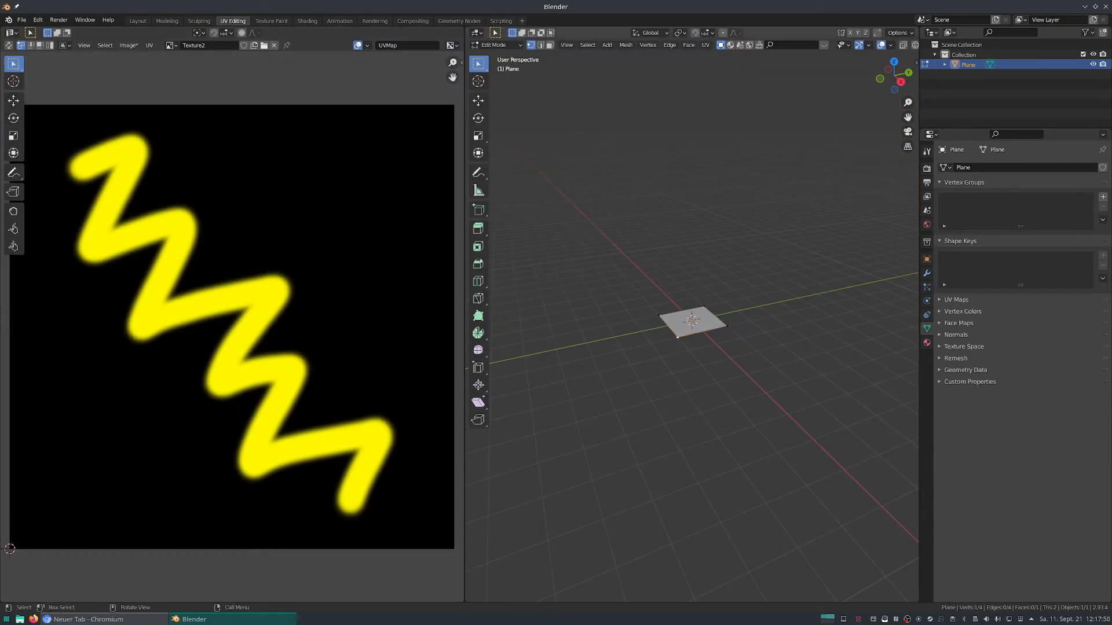
{"action": "key", "text": "a"}
{"action": "key", "text": "Escape"}
{"action": "middle_click_drag", "start_coordinate": [648, 302], "coordinate": [701, 376]}
{"action": "left_click", "coordinate": [306, 21]}
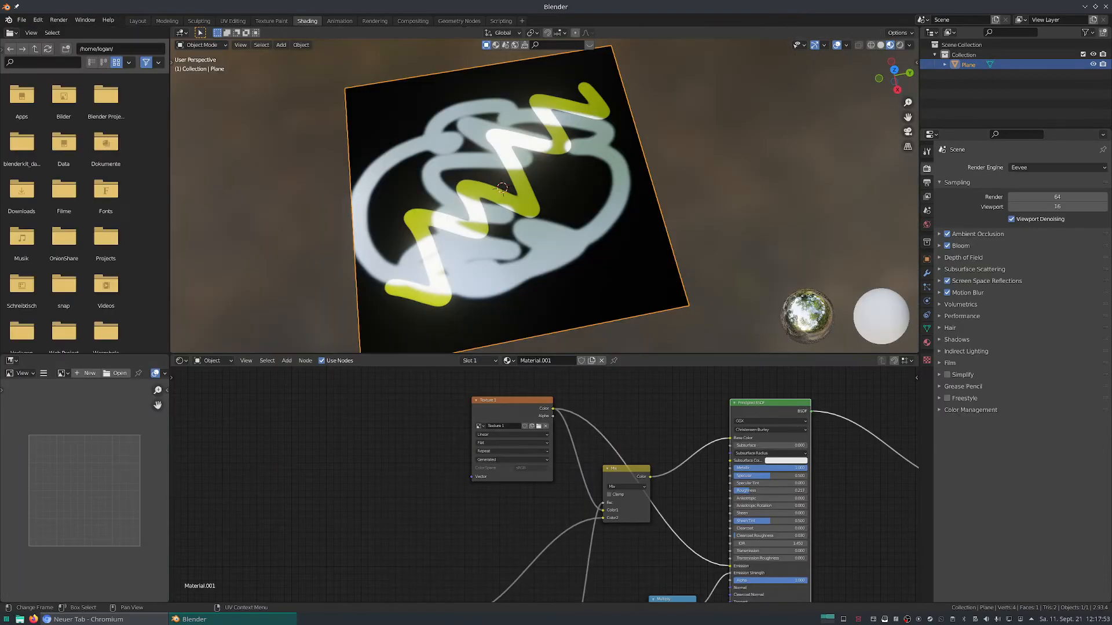
- Add Texture Coordinate and Mapping nodes in front of the Texture2 node, driven by the UV output
{"action": "scroll", "coordinate": [501, 472], "scroll_direction": "down", "scroll_amount": 5}
{"action": "mouse_move", "coordinate": [443, 552]}
{"action": "middle_mouse_down"}
{"action": "mouse_move", "coordinate": [501, 472]}
{"action": "mouse_move", "coordinate": [491, 468]}
{"action": "middle_mouse_up"}
{"action": "left_click", "coordinate": [474, 508]}
{"action": "key", "text": "ctrl+t"}
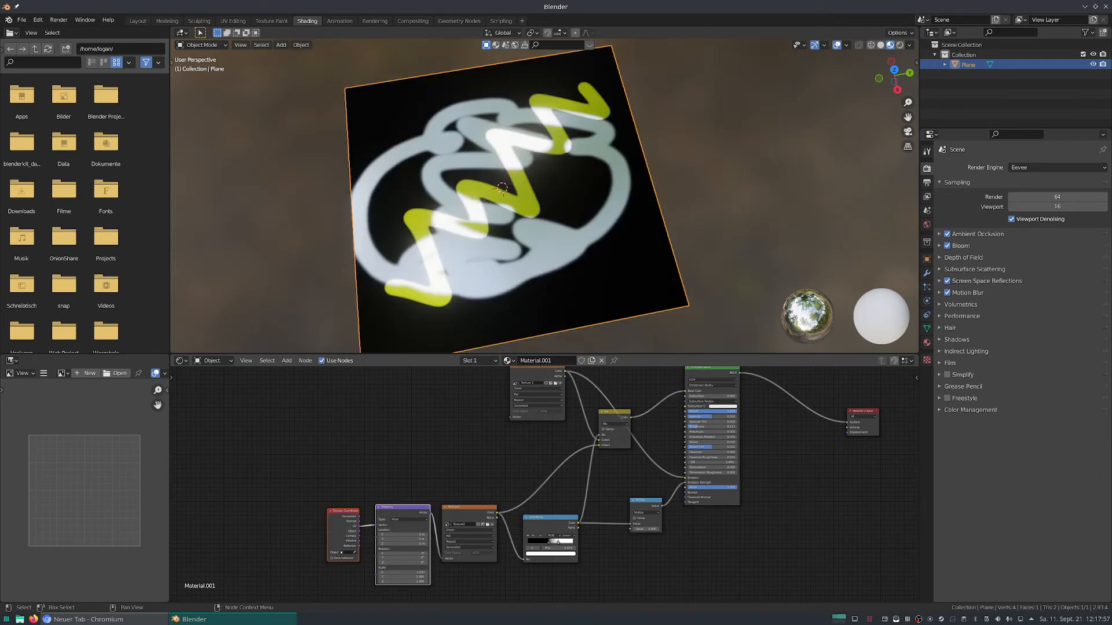
{"action": "scroll", "coordinate": [339, 539], "scroll_direction": "up", "scroll_amount": 3}
{"action": "middle_click_drag", "start_coordinate": [465, 529], "coordinate": [436, 464]}
{"action": "middle_click_drag", "start_coordinate": [538, 469], "coordinate": [472, 493]}
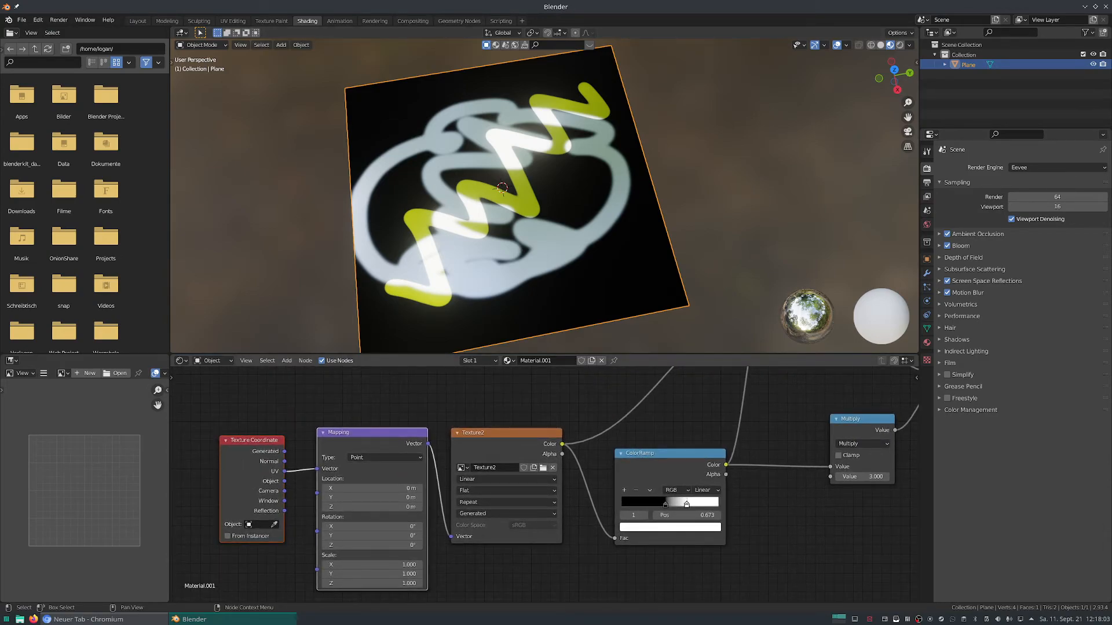
- Set the Mapping node's Z rotation to 125° and X scale to 2.8, and inspect the plane
{"action": "left_click_drag", "start_coordinate": [370, 545], "coordinate": [445, 545]}
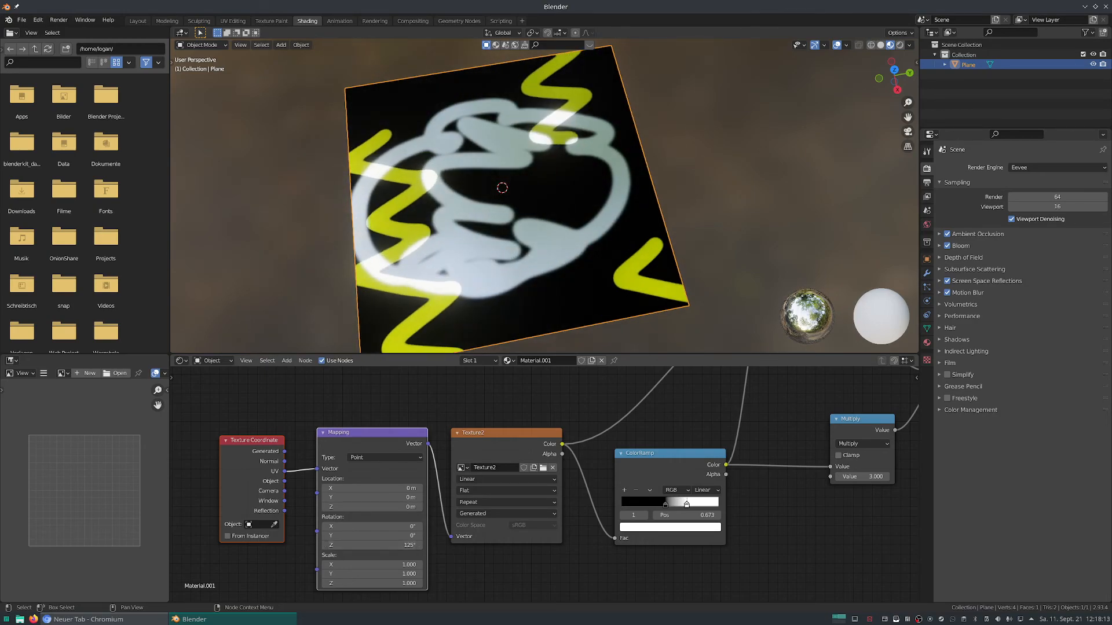
{"action": "left_click_drag", "start_coordinate": [372, 535], "coordinate": [390, 565]}
{"action": "left_click", "coordinate": [374, 535]}
{"action": "scroll", "coordinate": [545, 265], "scroll_direction": "down", "scroll_amount": 2}
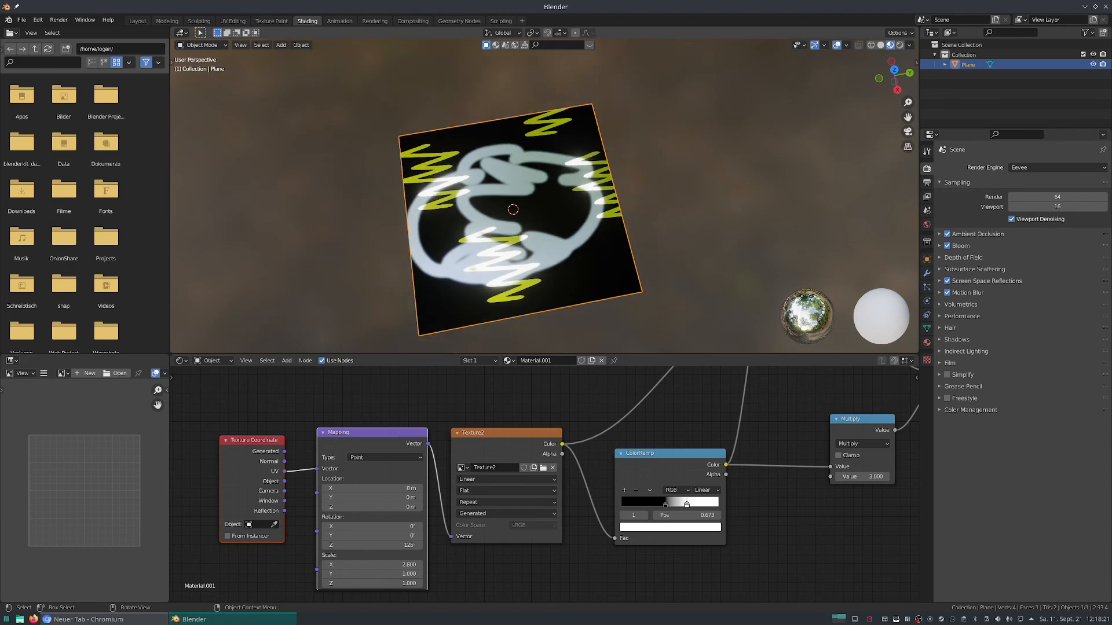
{"action": "middle_click_drag", "start_coordinate": [544, 243], "coordinate": [520, 239]}
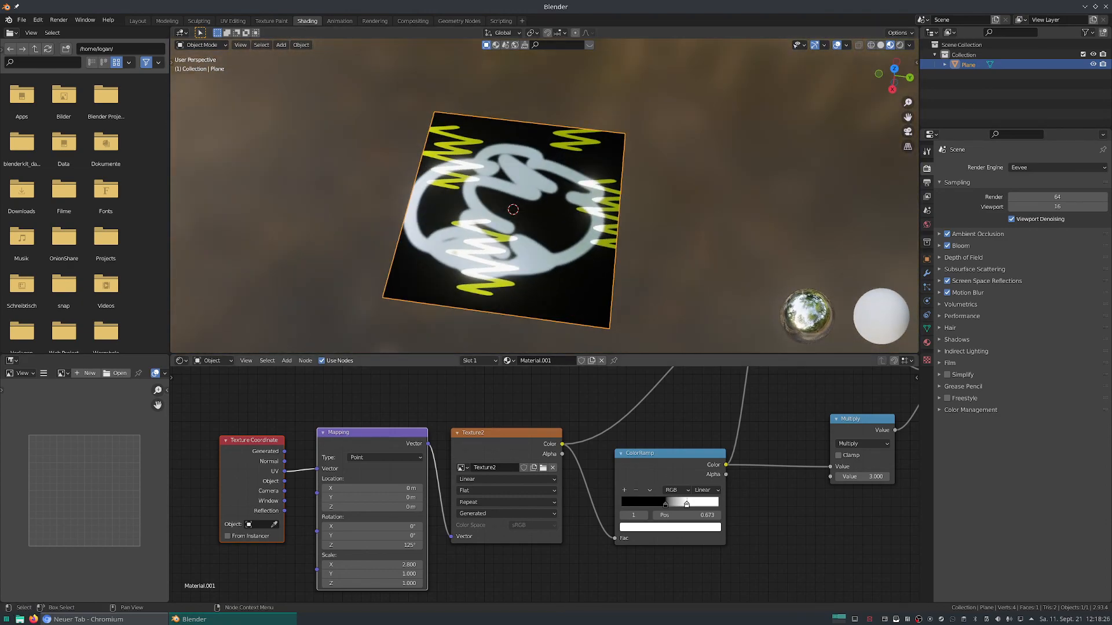